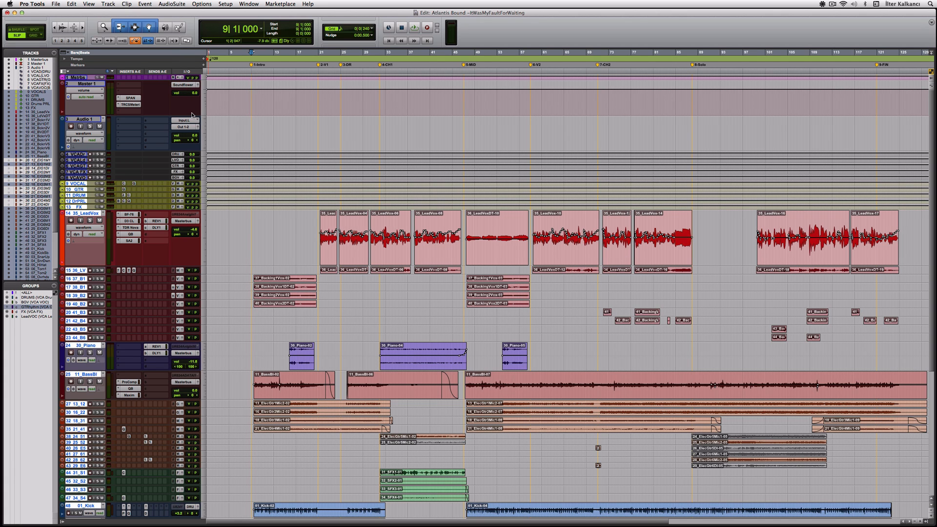
Bring up the Mix window for the Atlantis Bound session with Cmd+=.
key(super+equal)
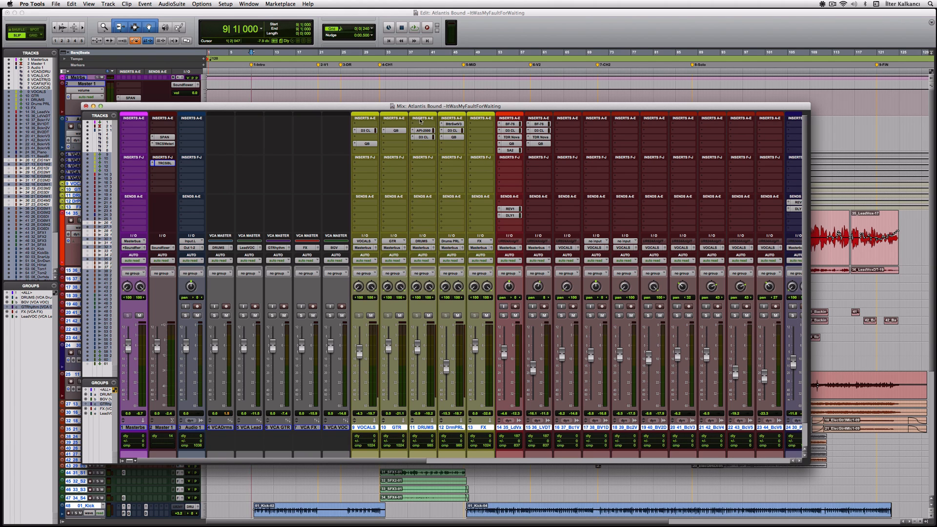
Shift the Mix window left and open the D3 CL compressor on the VOCALS bus.
drag(398, 108, 360, 108)
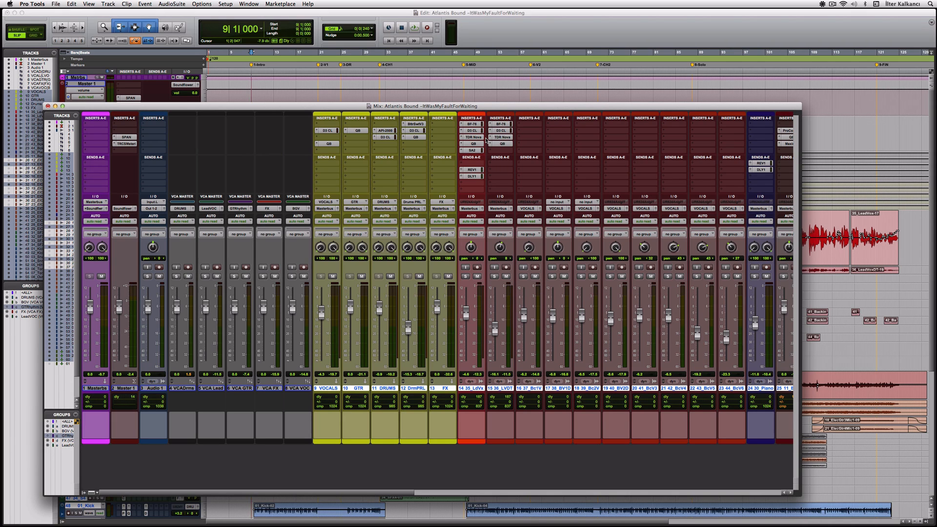
click(328, 131)
drag(327, 129, 323, 165)
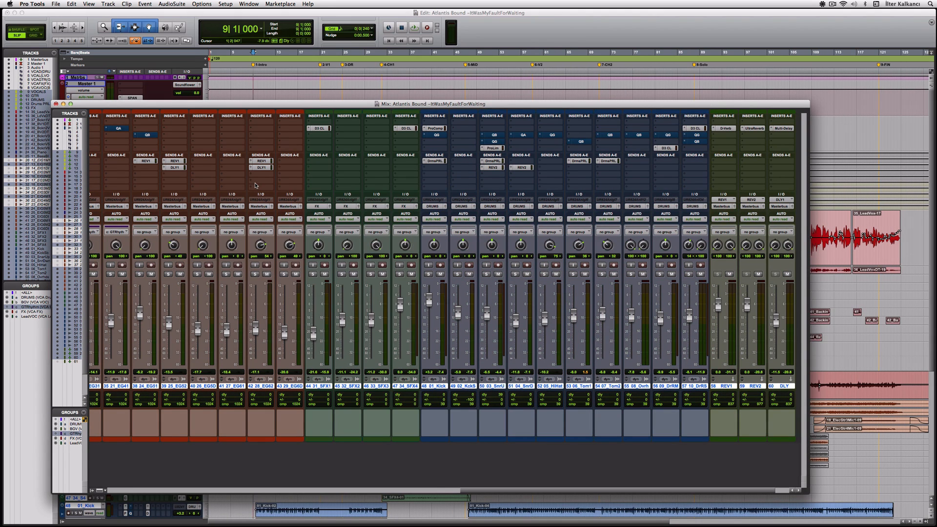
Start song playback from the Edit window, then bring the Mix window back up.
key(super+equal)
key(space)
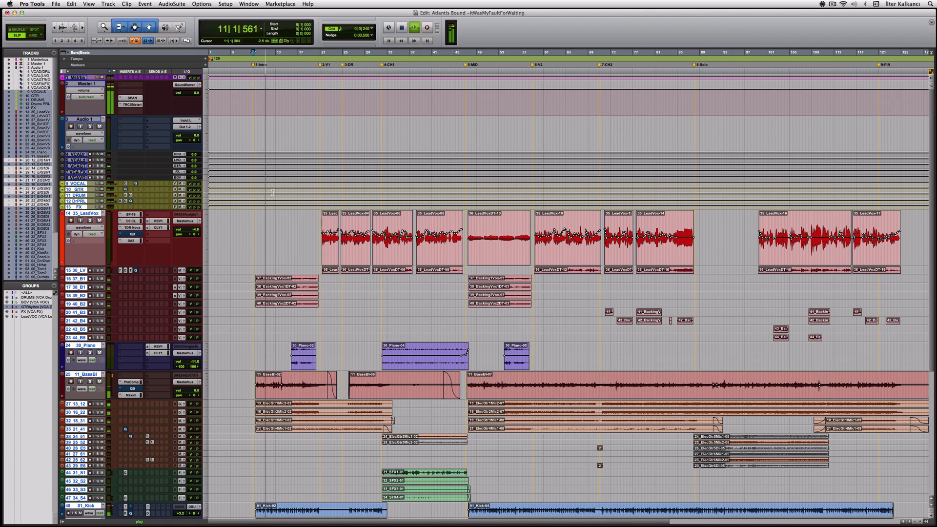
scroll(341, 214, down, 6)
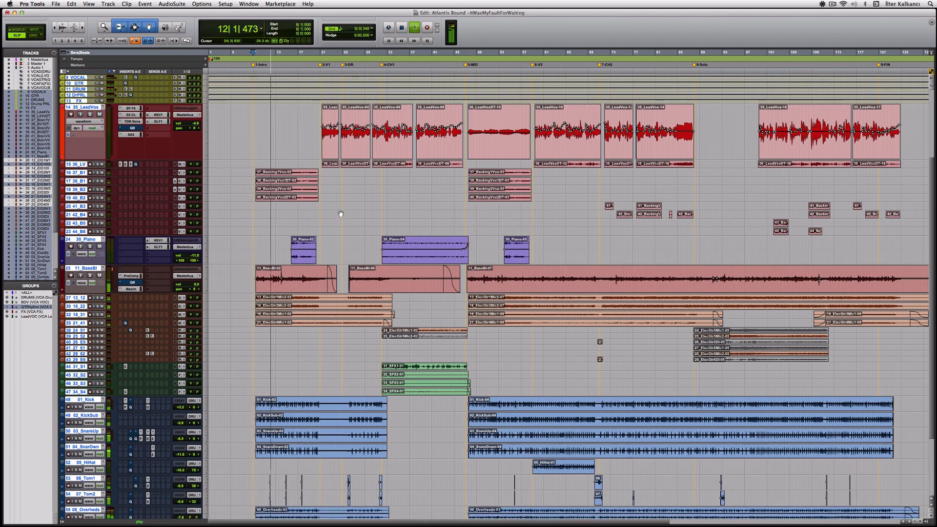
scroll(340, 214, down, 5)
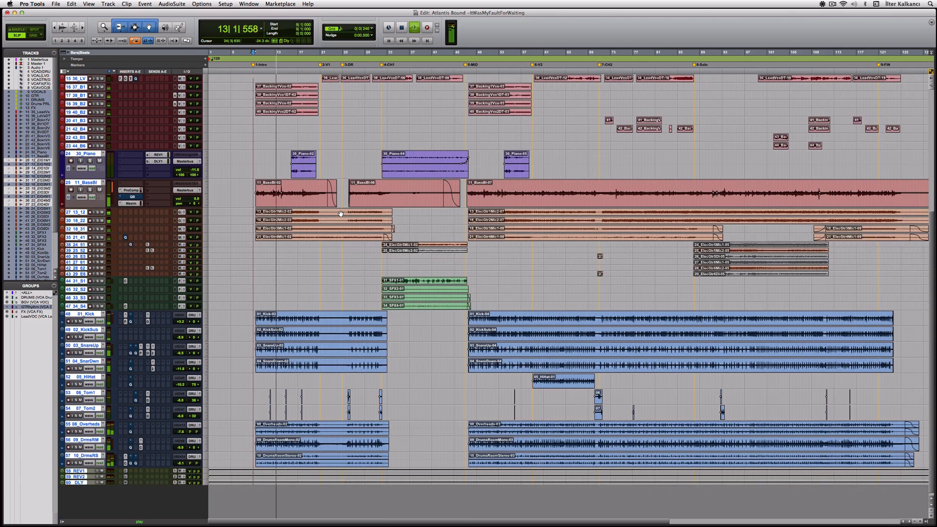
scroll(341, 214, up, 3)
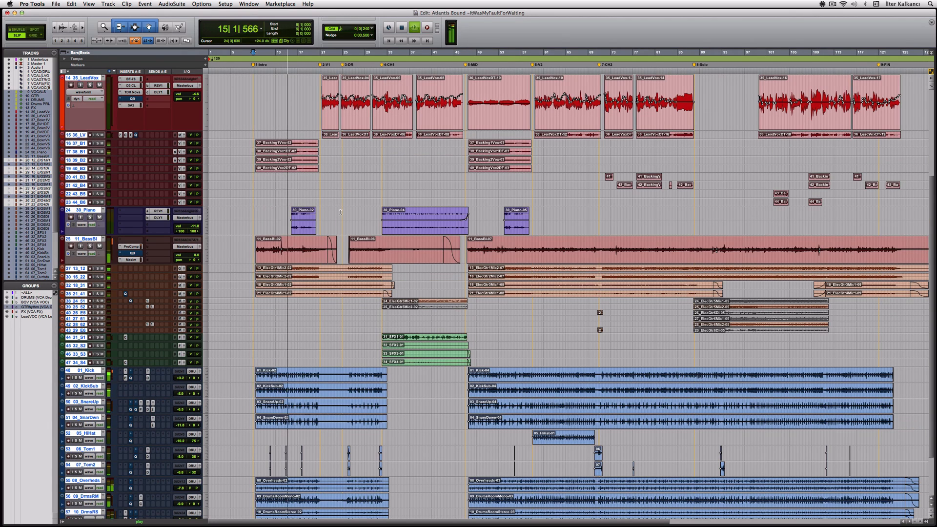
key(super+equal)
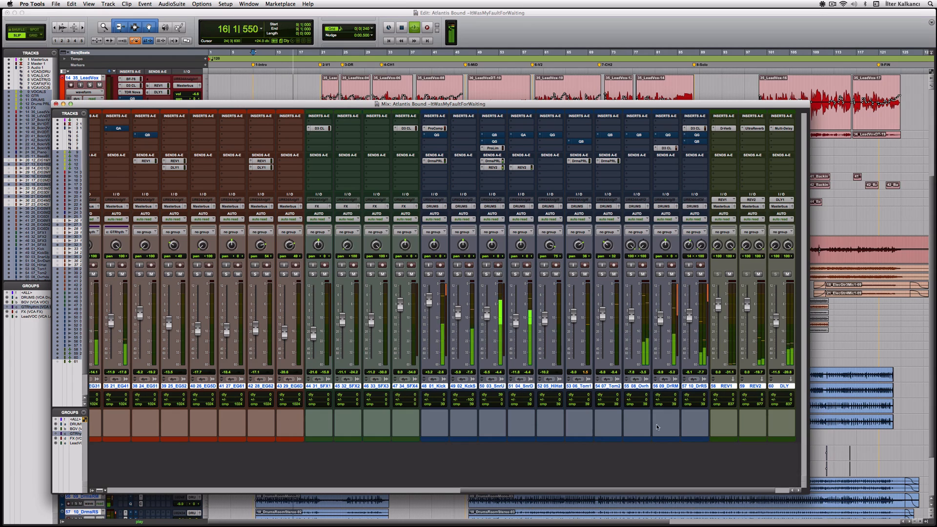
Shorten the Mix window and hide the Comments section from the channel strips.
drag(805, 491, 807, 454)
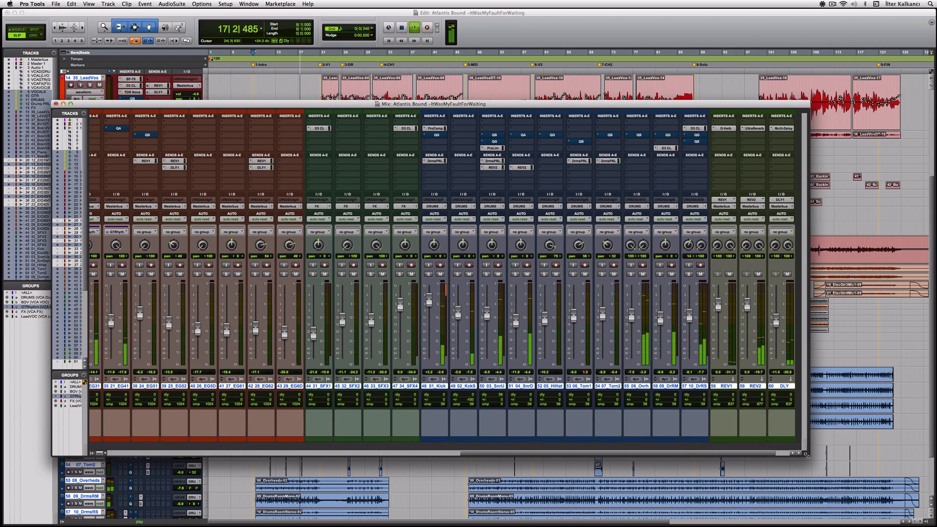
click(99, 453)
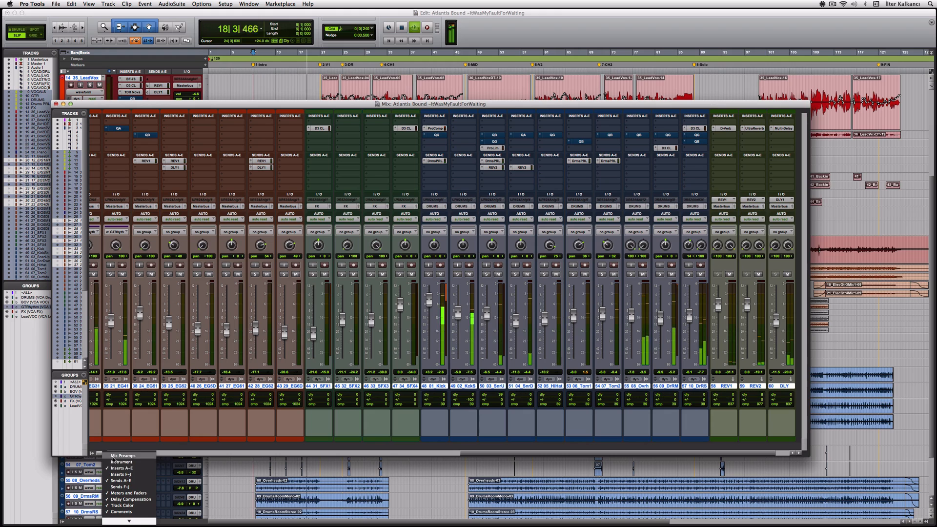
click(133, 511)
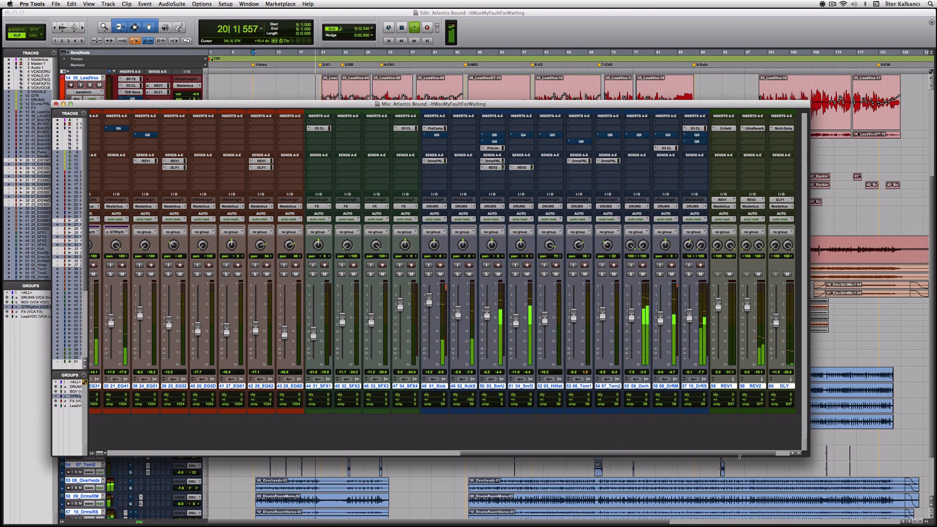
drag(806, 454, 804, 426)
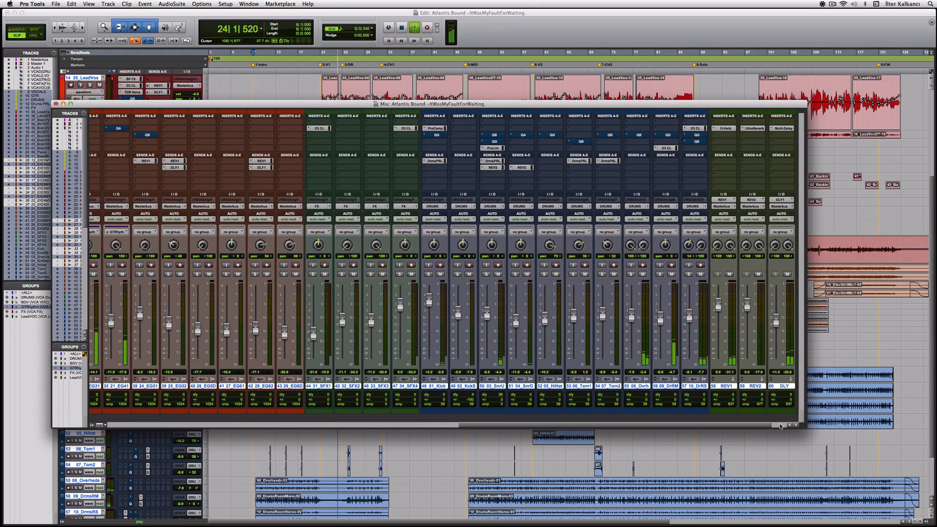
drag(780, 426, 375, 431)
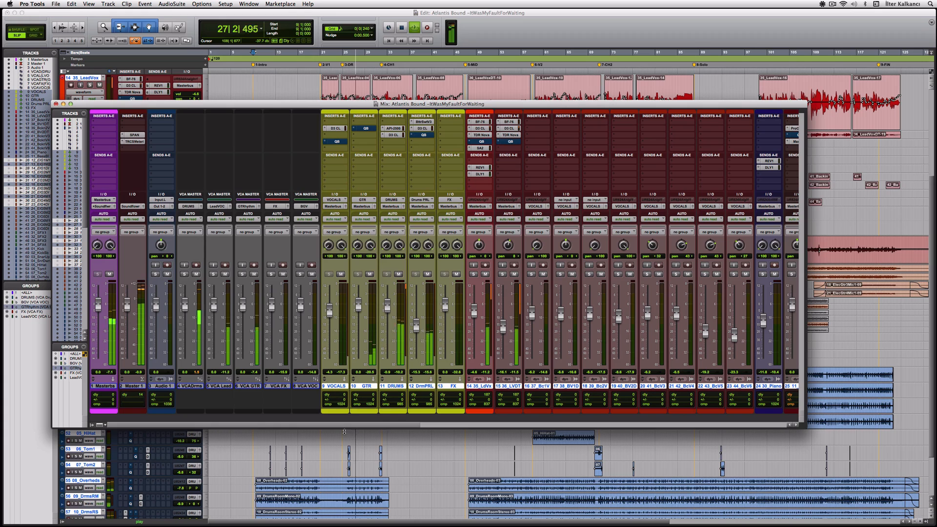
Solo, unsolo and re-solo the VCADrms drums VCA, then stop playback.
click(185, 275)
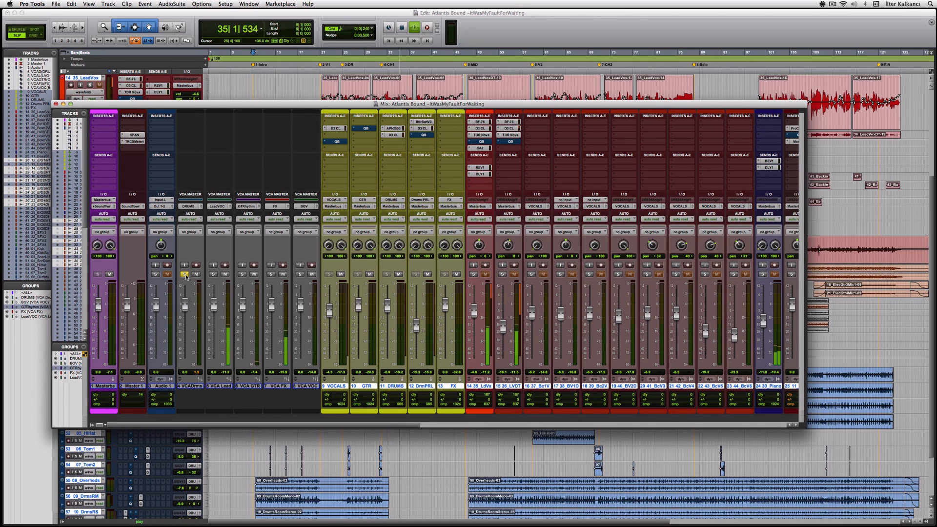
click(185, 276)
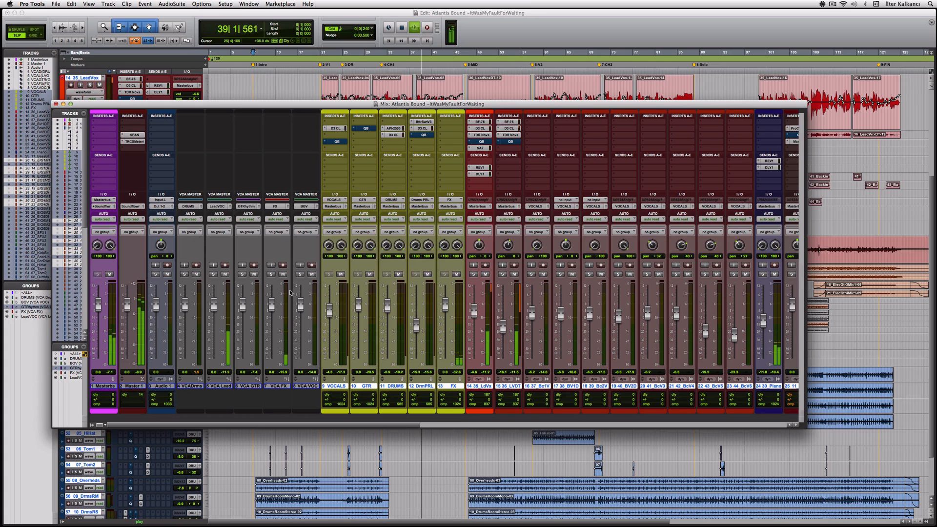
drag(391, 424, 367, 421)
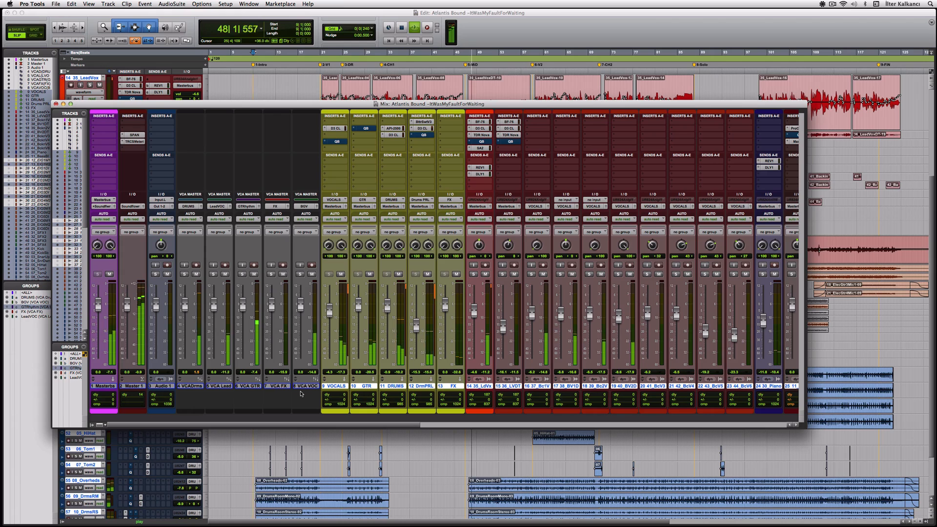
click(184, 274)
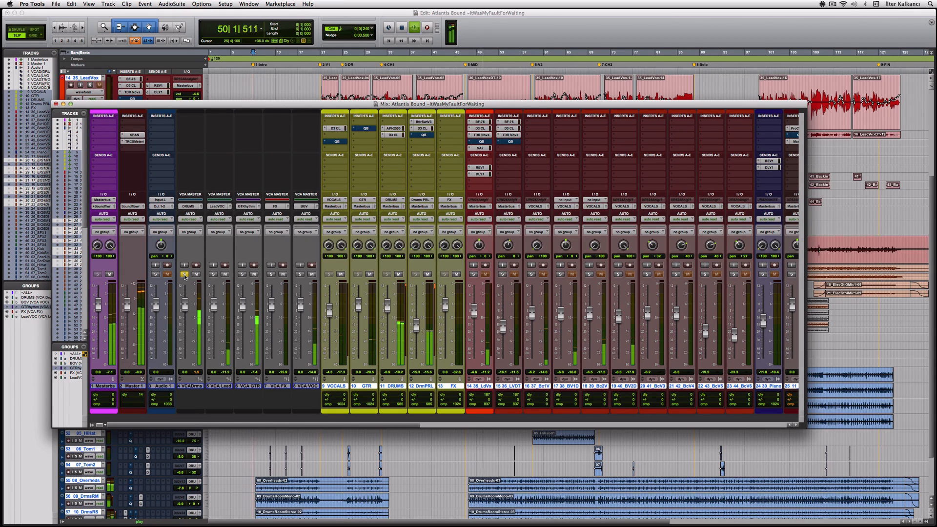
drag(290, 425, 416, 425)
key(space)
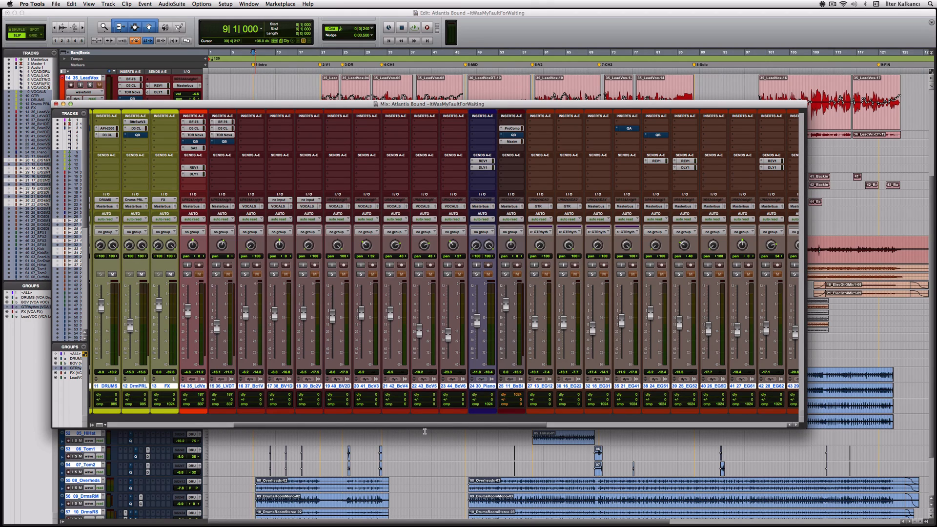
Open the 01_Kick track's QG EQ, solo the kick and start playback.
drag(413, 428, 662, 446)
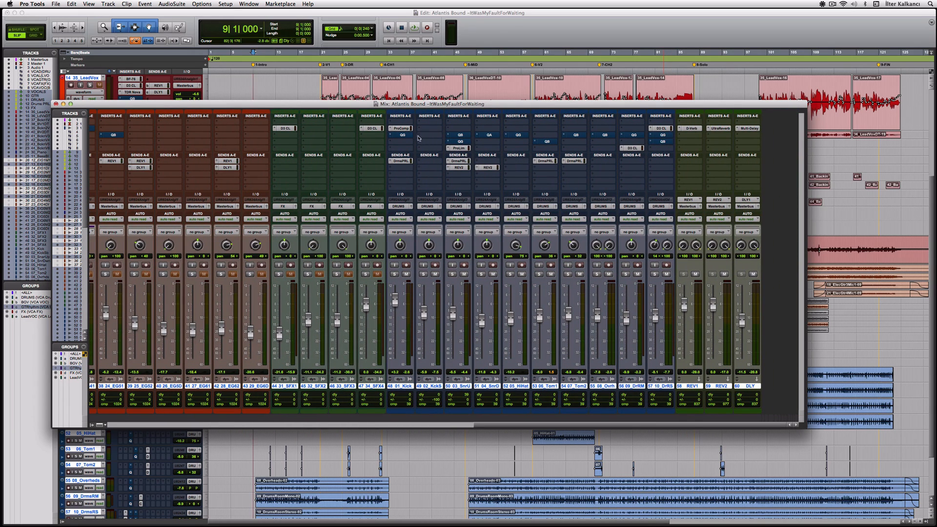
click(403, 135)
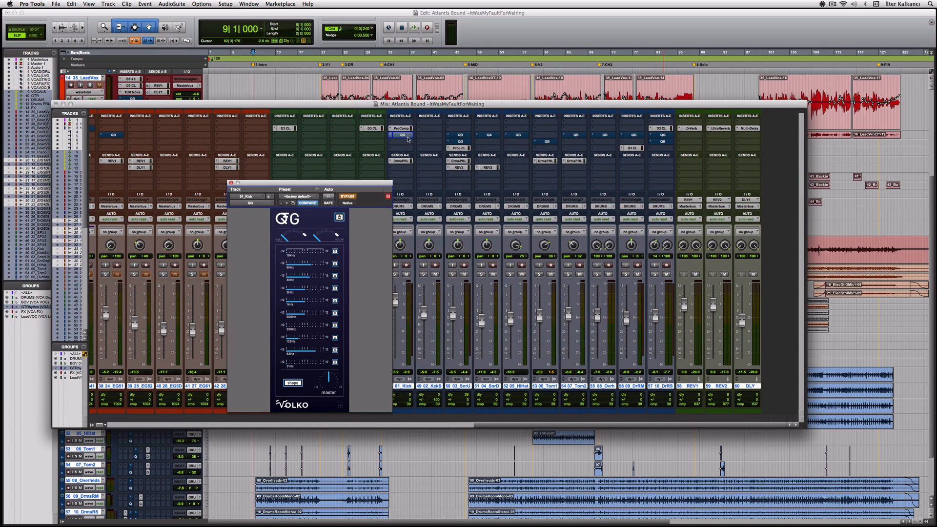
drag(380, 190, 302, 176)
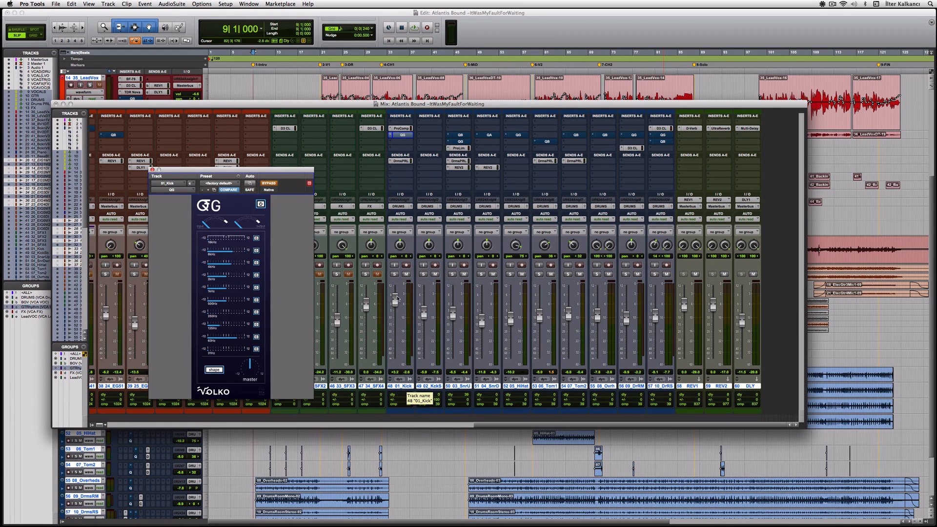
click(395, 275)
key(space)
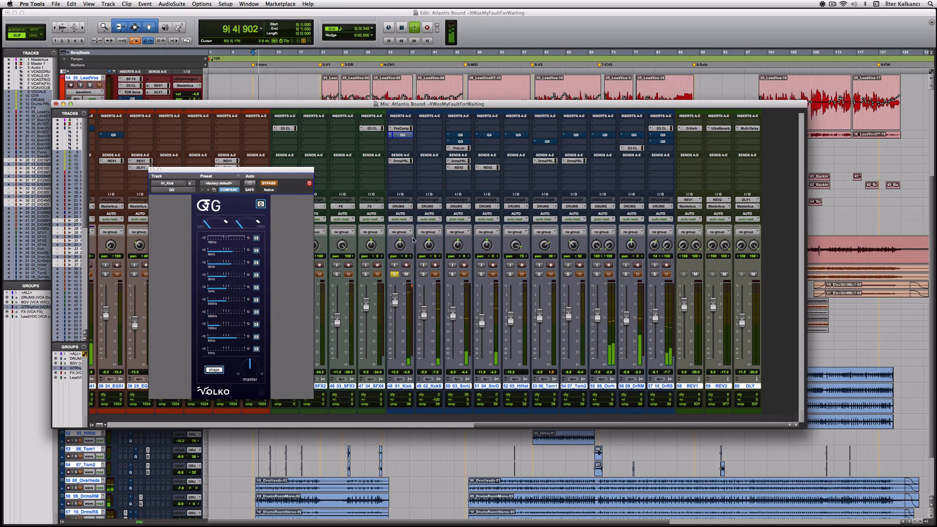
Check the kick's Pro Compressor, close it, and reopen the QG EQ.
click(403, 130)
drag(357, 170, 463, 175)
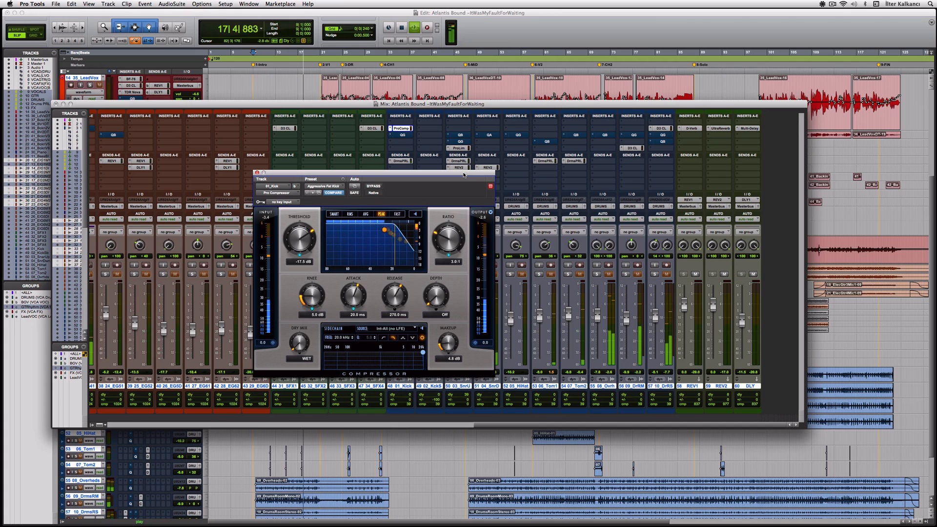
click(257, 172)
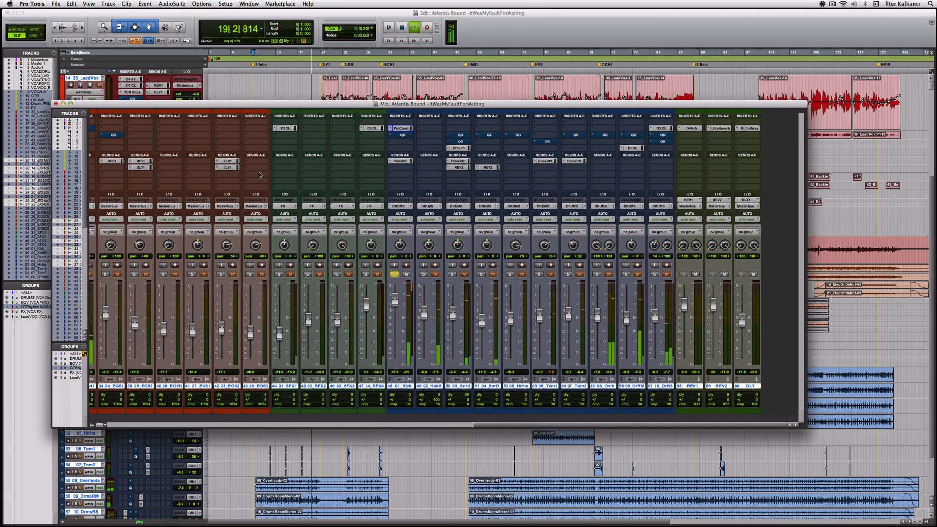
click(405, 136)
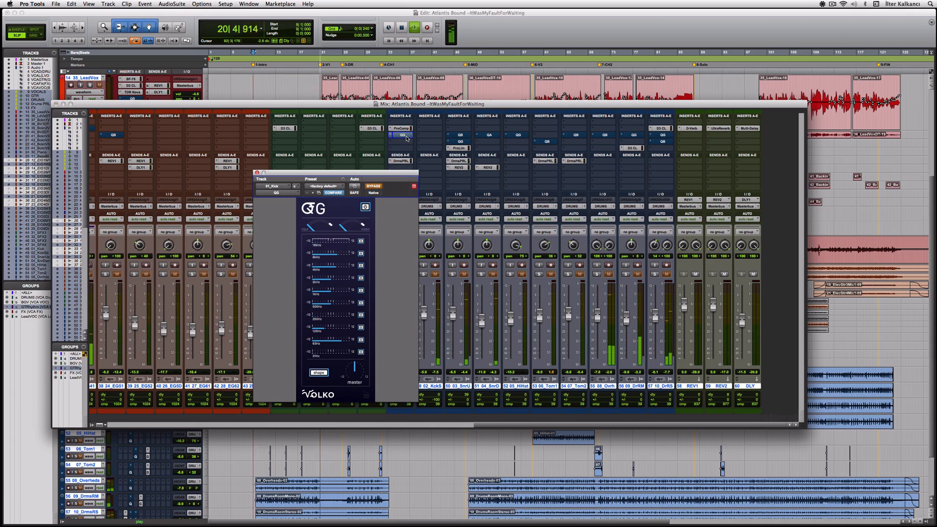
A/B the kick's QG EQ by toggling its bypass around a playback restart, then stop.
click(376, 187)
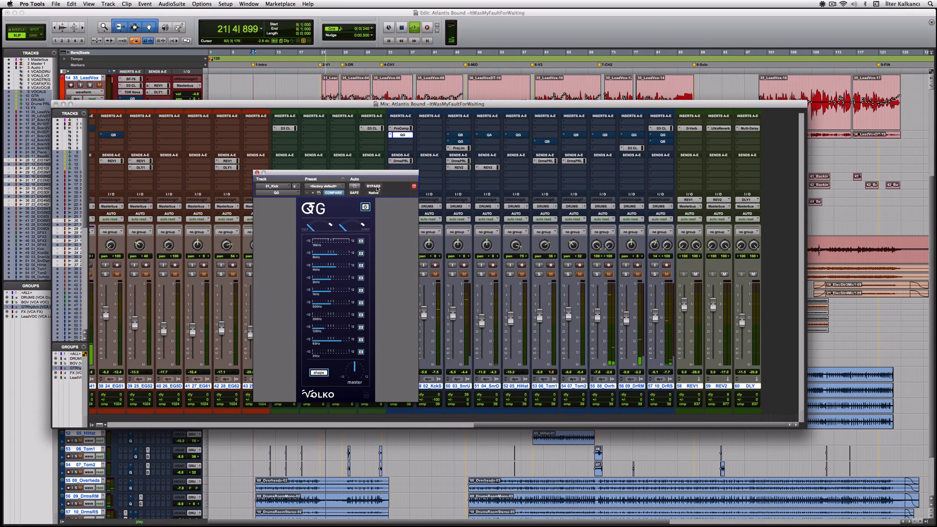
key(space)
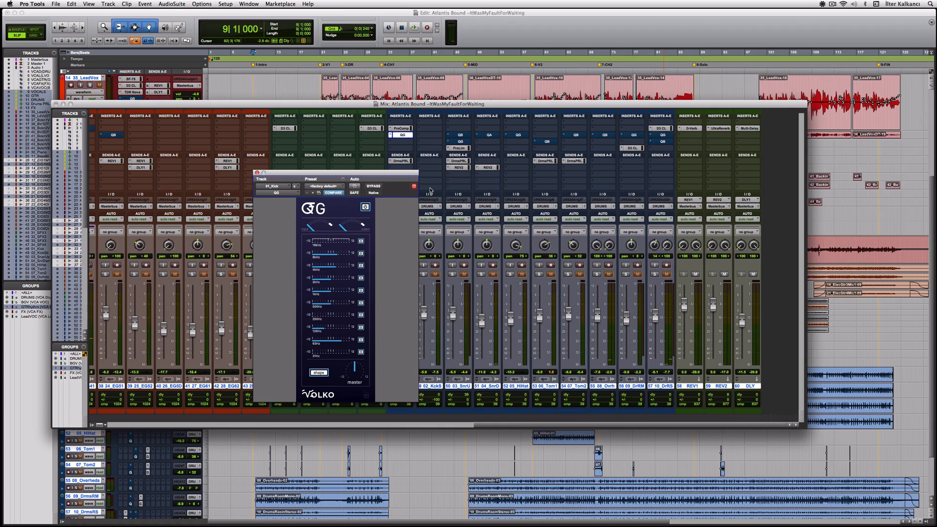
key(space)
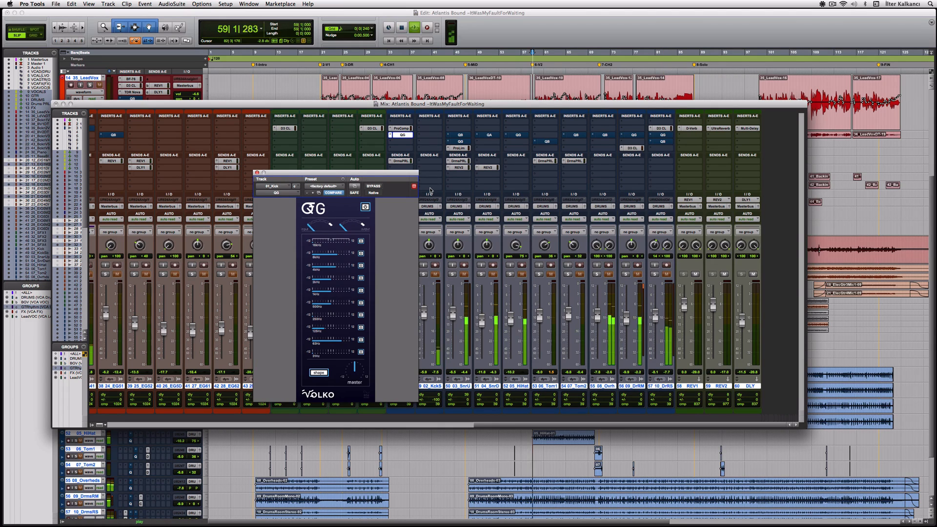
click(372, 187)
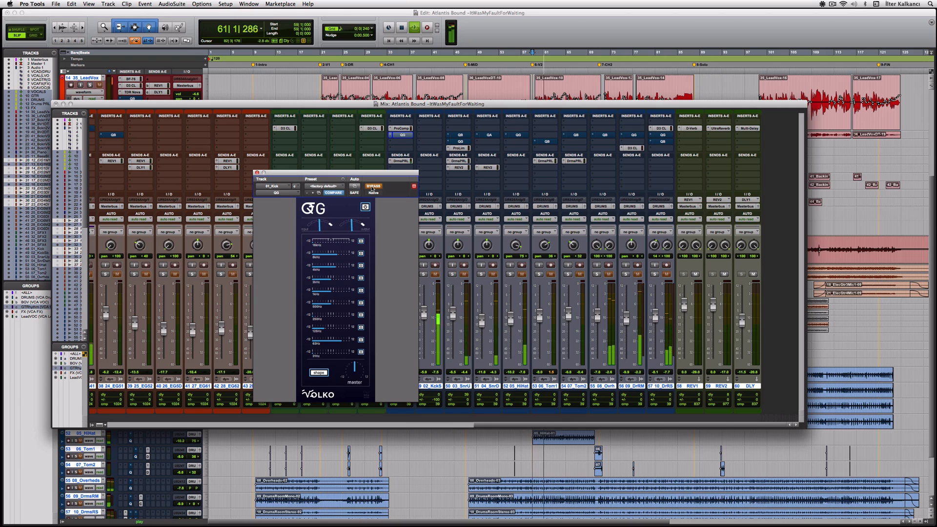
click(374, 186)
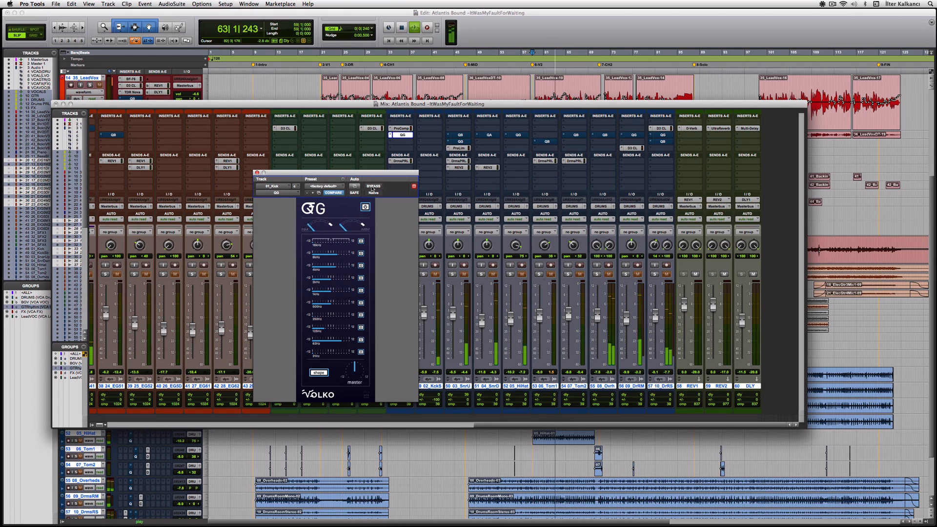
key(space)
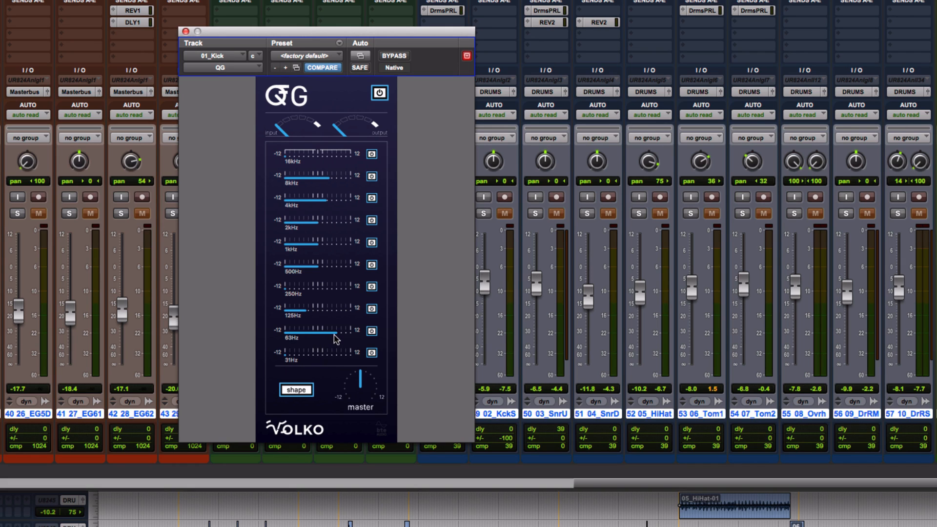
Set the kick QG's 250Hz band to about -0.8 dB and 4kHz to about 1.9 dB while playing.
mouse_move(335, 338)
mouse_move(289, 293)
mouse_down()
mouse_move(353, 291)
mouse_move(288, 293)
mouse_up()
key(space)
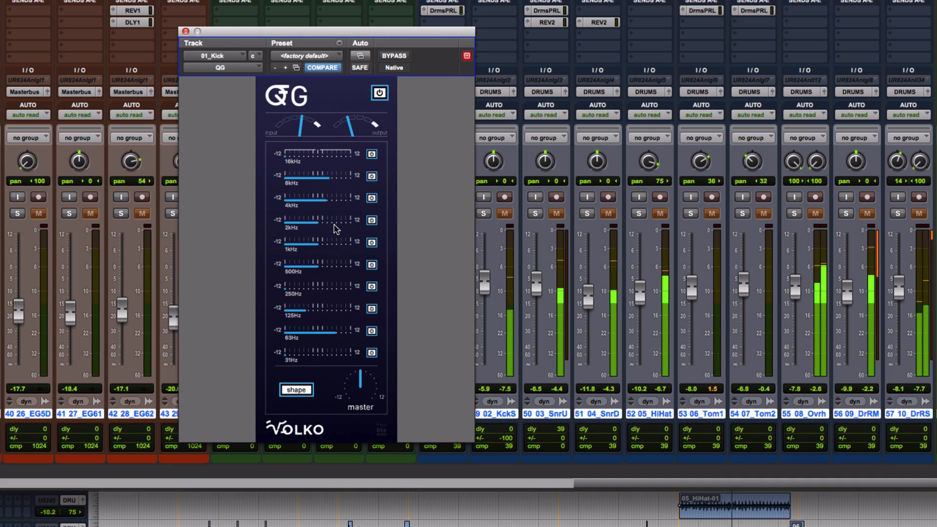
drag(326, 202, 286, 201)
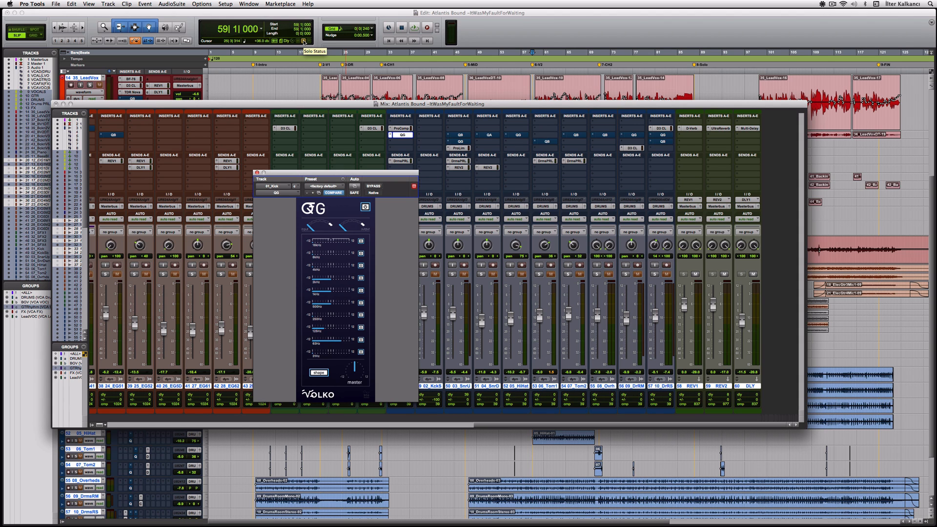
Play the song from the Edit window and lift the kick's 4kHz band to about -7.2 dB.
key(super+equal)
key(space)
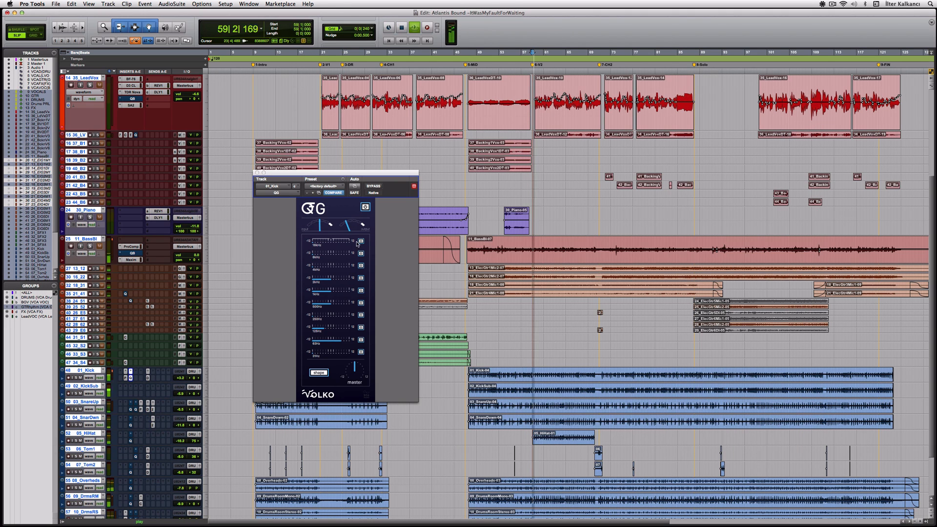
drag(314, 267, 337, 257)
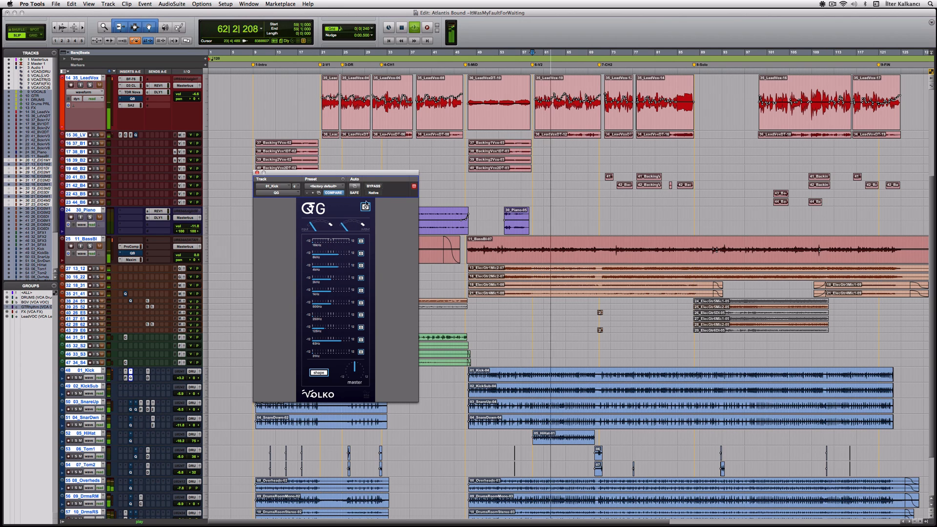
Bypass and re-enable the kick EQ to compare, stop, and return to the mixer.
click(374, 187)
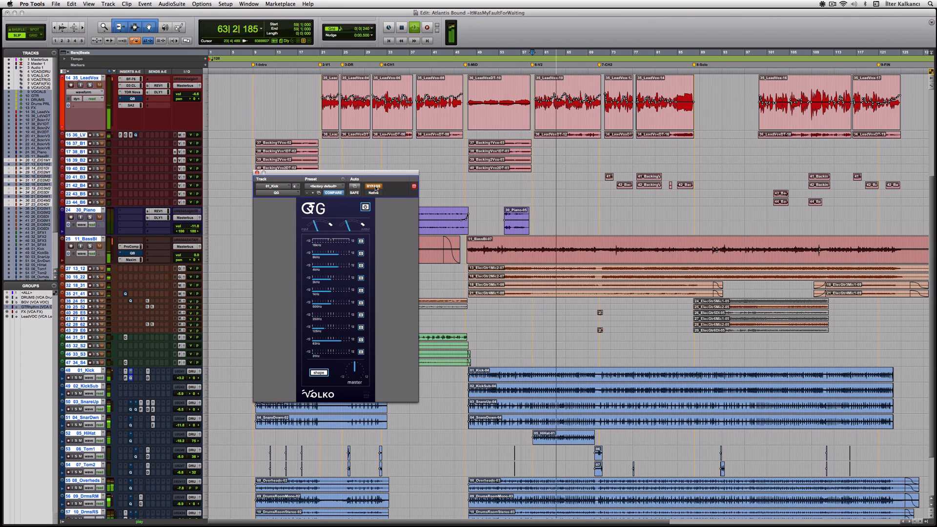
click(373, 187)
key(space)
key(super+equal)
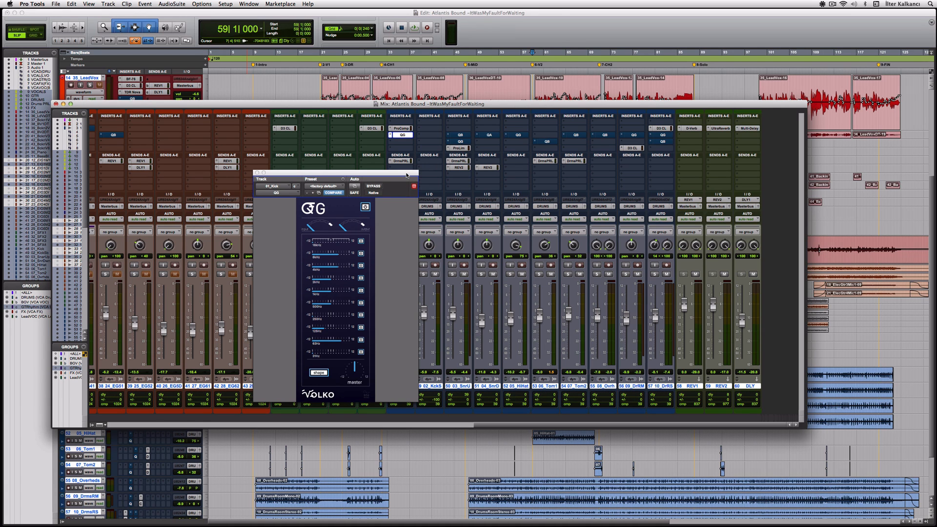
drag(408, 179, 328, 175)
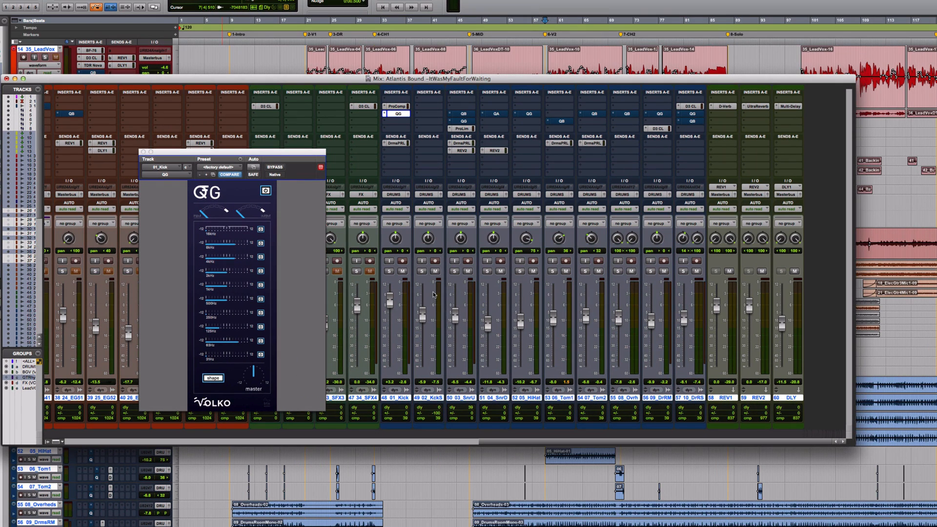
Solo and unsolo 02_KckS, stop playback, then solo 03_SnrU and open its QB EQ.
click(423, 274)
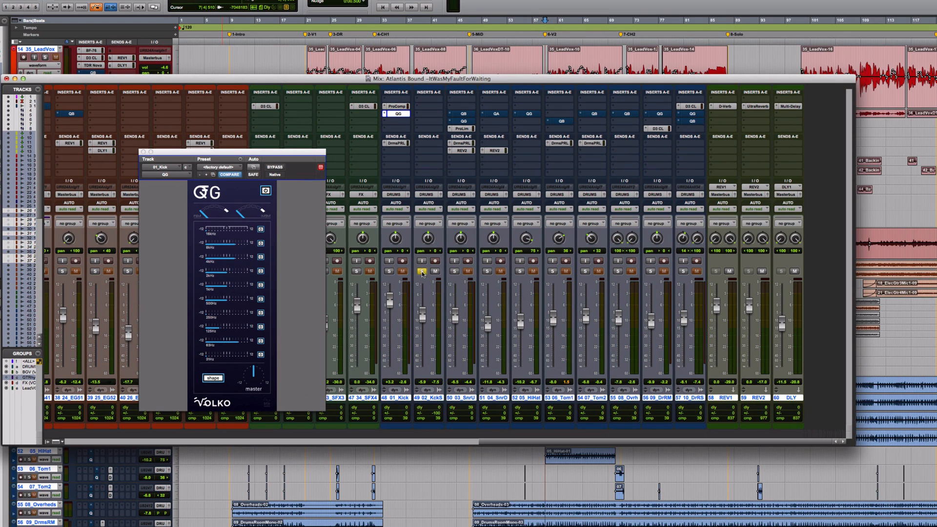
key(space)
click(423, 272)
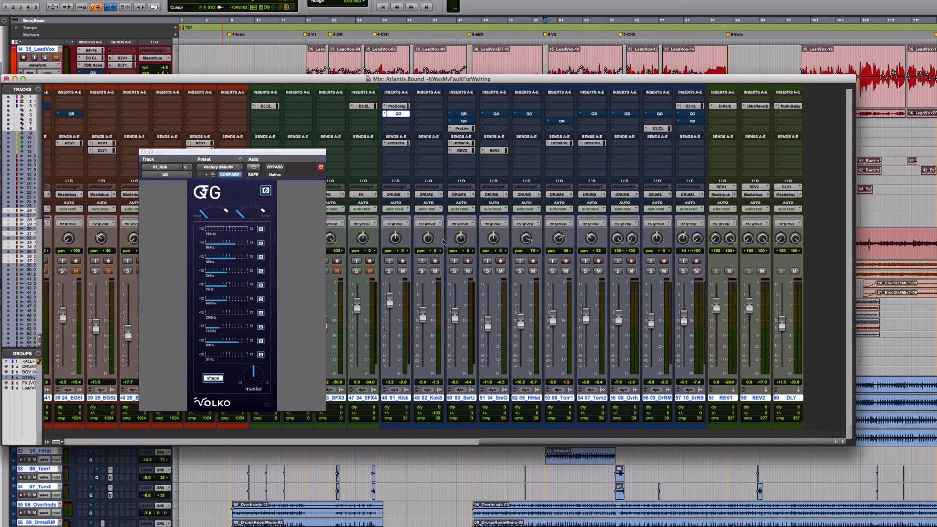
click(454, 271)
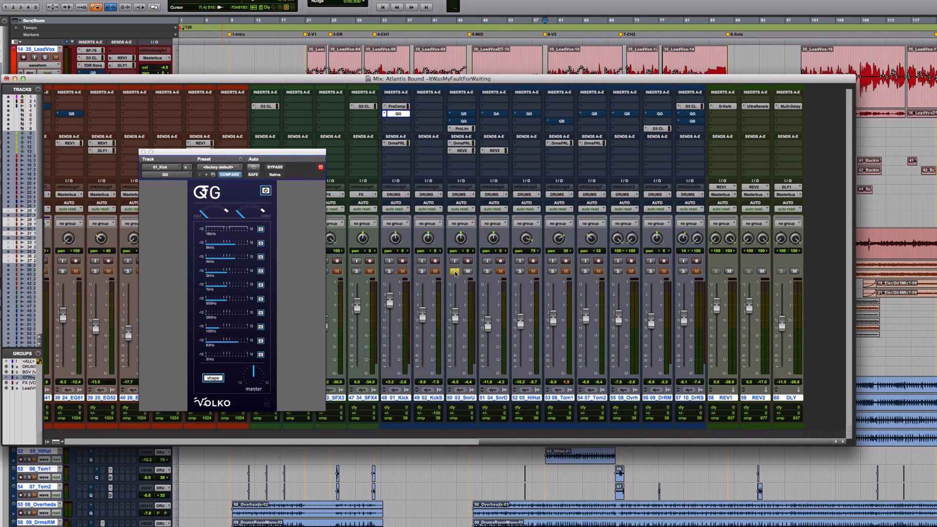
click(466, 115)
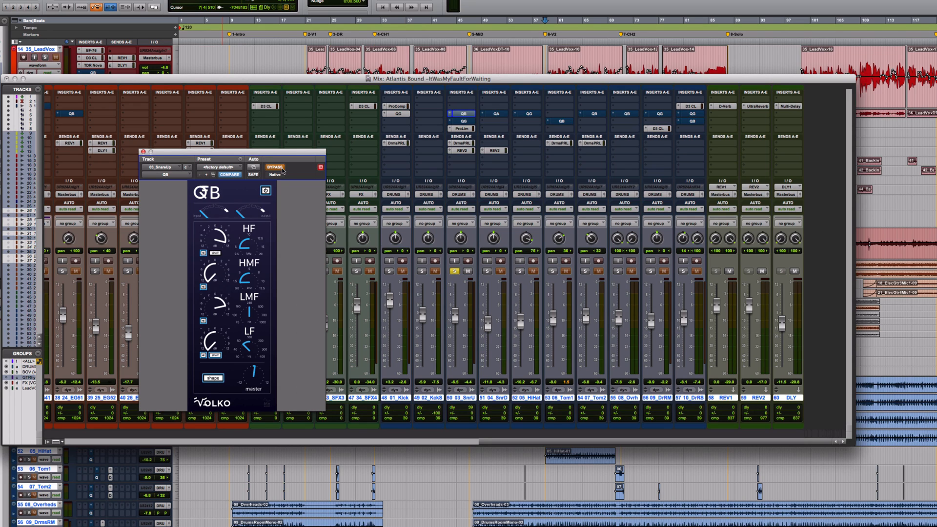
Start playback and take the snare-up QB EQ out of bypass.
key(space)
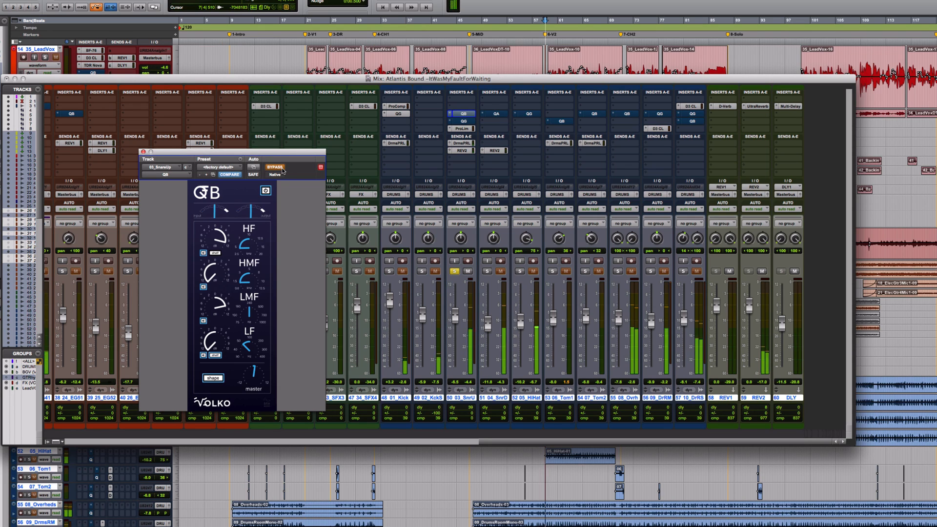
click(281, 168)
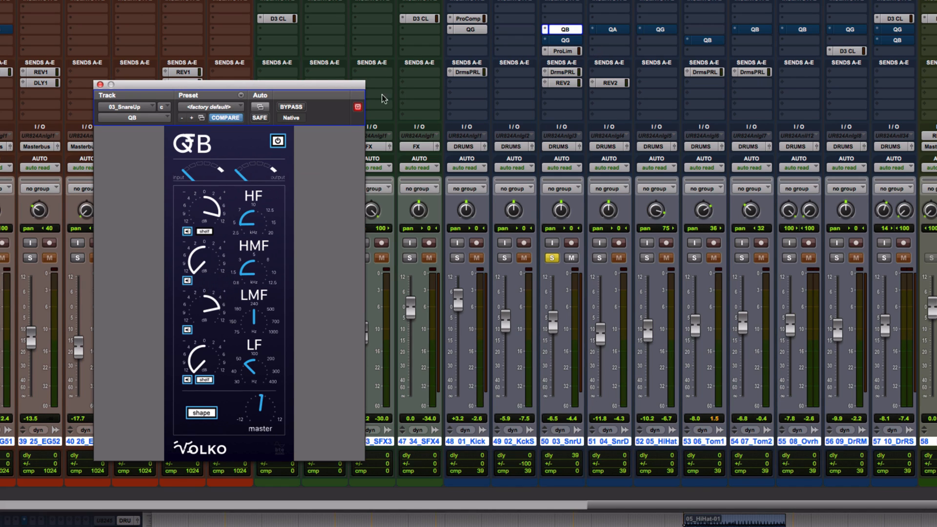
click(613, 29)
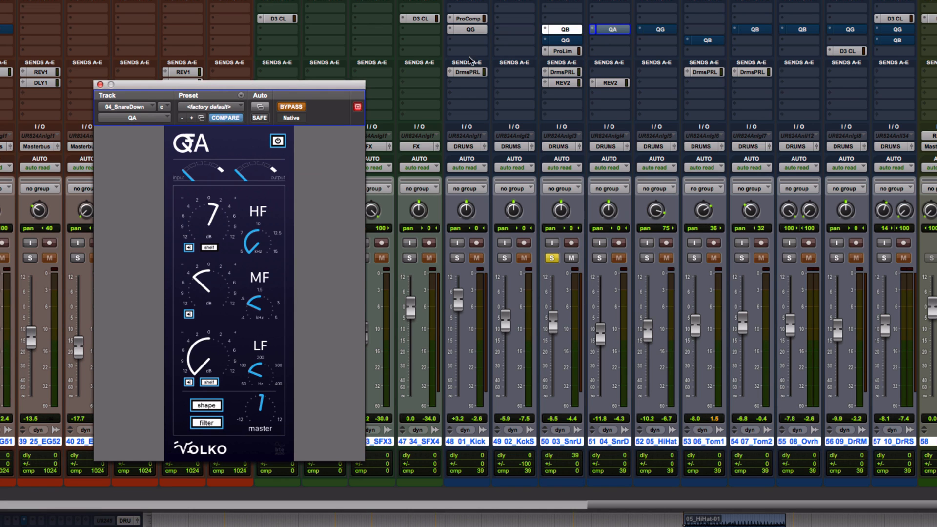
drag(344, 85, 571, 86)
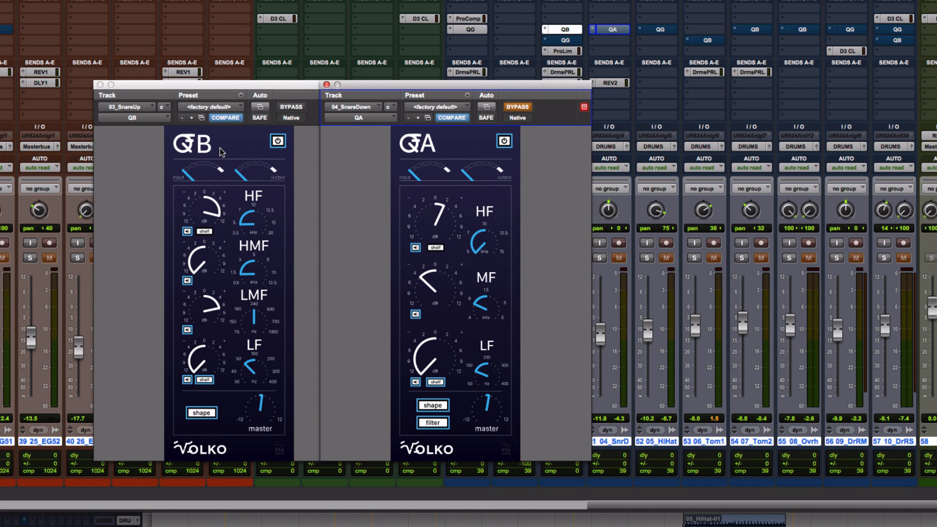
click(327, 85)
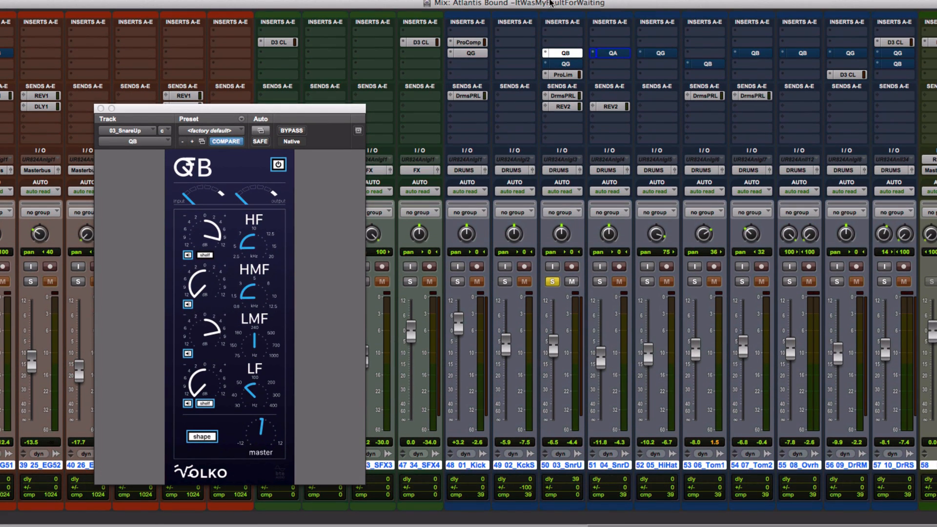
Move the QB window aside and set the HF band to about 5 kHz with 9.6 dB gain.
drag(331, 109, 465, 45)
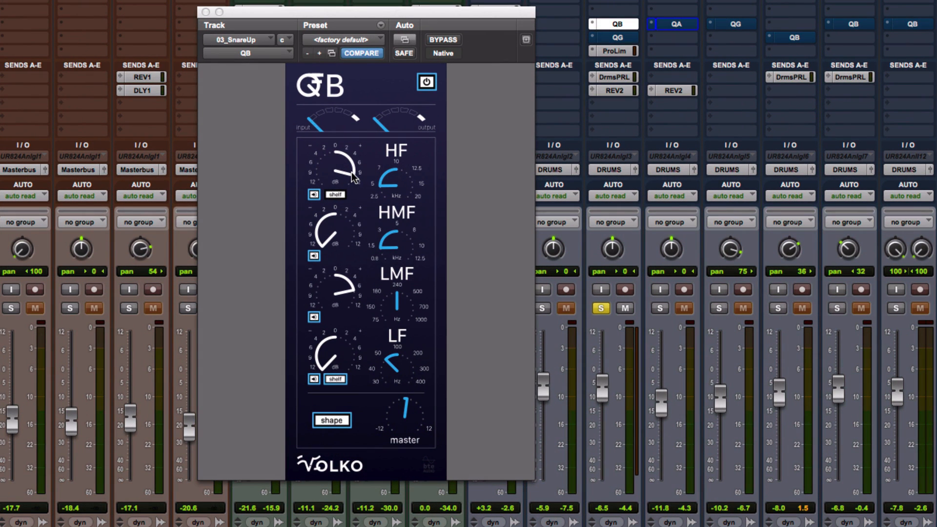
click(388, 183)
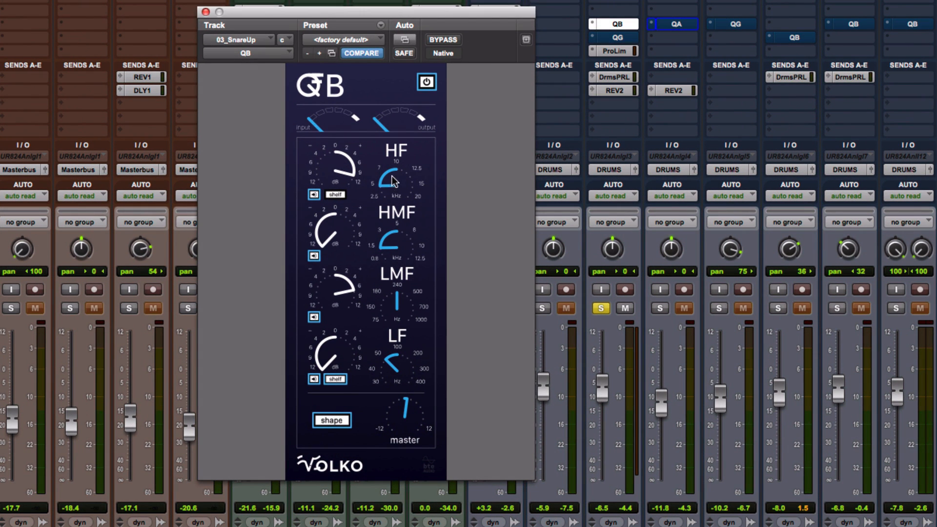
drag(406, 159, 413, 133)
drag(398, 174, 393, 226)
mouse_move(355, 182)
drag(354, 176, 354, 176)
Swing the HMF gain from 3.3 dB down to a cut, then bypass the snare EQ to compare.
mouse_move(329, 250)
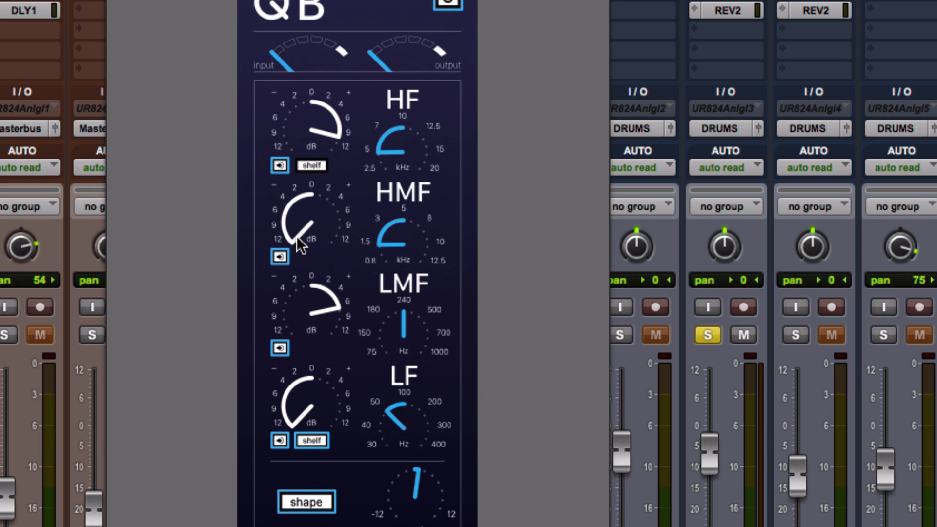
drag(297, 236, 391, 16)
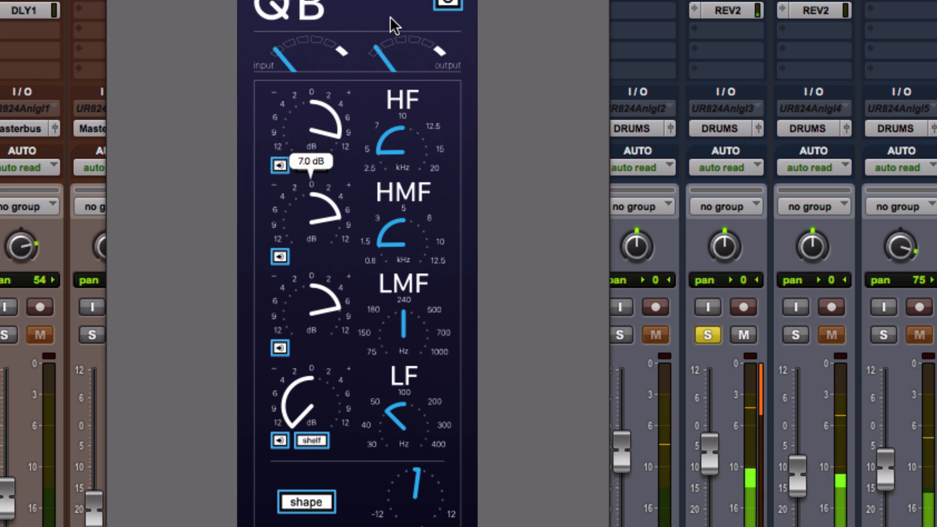
drag(390, 17, 342, 249)
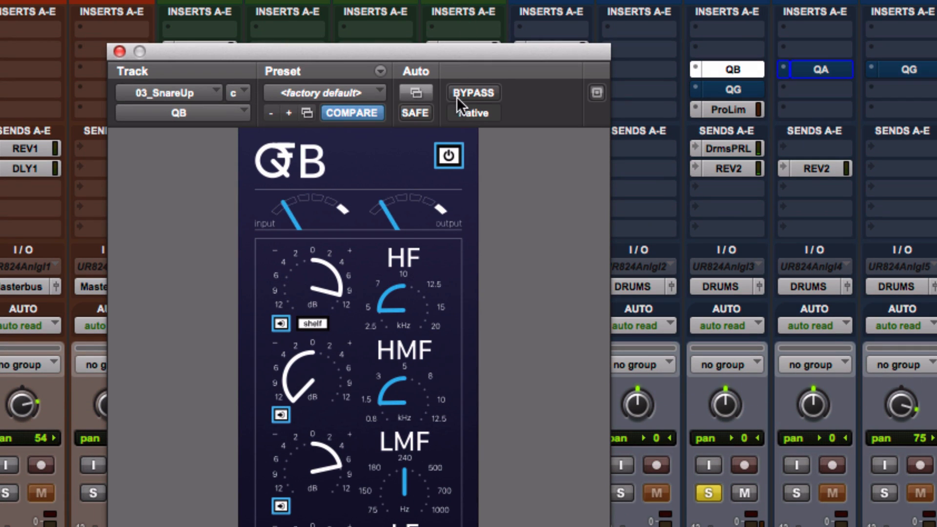
click(465, 92)
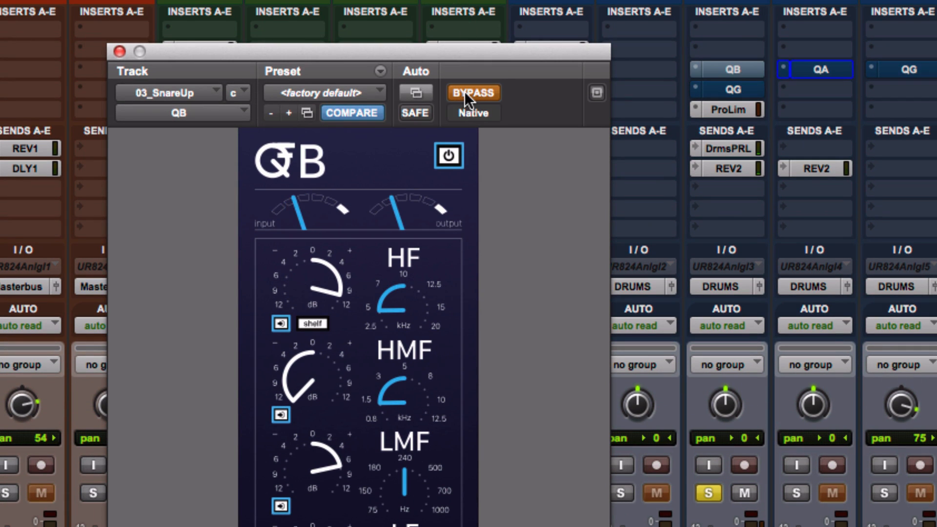
Re-enable the snare-up QB EQ, set LMF gain to 0.7 dB, and sweep LMF frequency 180 Hz back to 240 Hz.
click(467, 92)
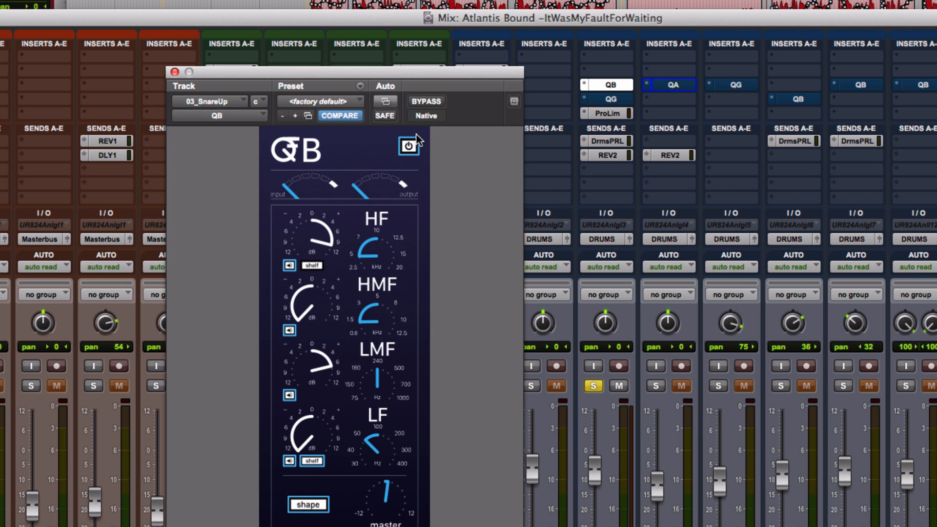
mouse_move(316, 368)
mouse_move(317, 366)
mouse_down()
mouse_move(326, 375)
mouse_move(314, 484)
mouse_move(306, 353)
mouse_move(307, 361)
mouse_up()
drag(379, 380, 376, 400)
drag(394, 350, 381, 404)
mouse_move(323, 371)
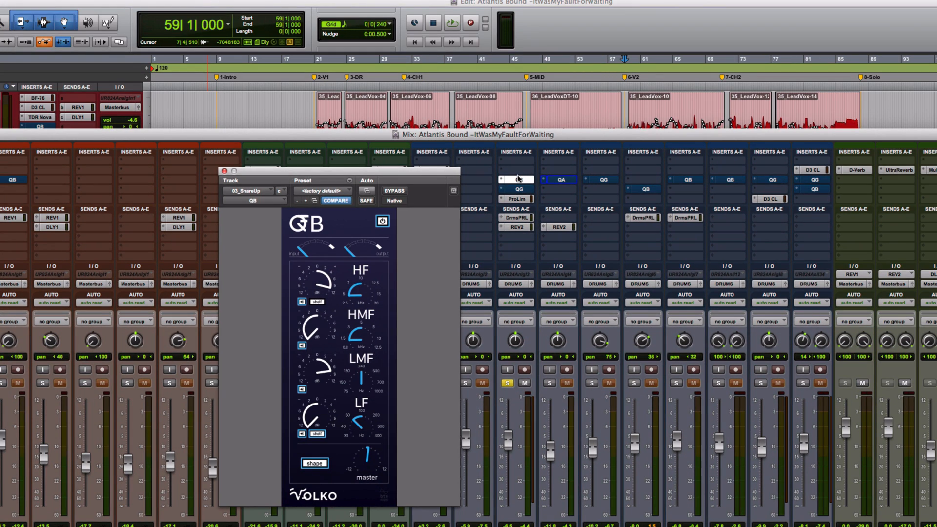
Move the QB window aside and fine-tune the LMF band to about 5.6 dB at 240 Hz.
drag(453, 177, 420, 162)
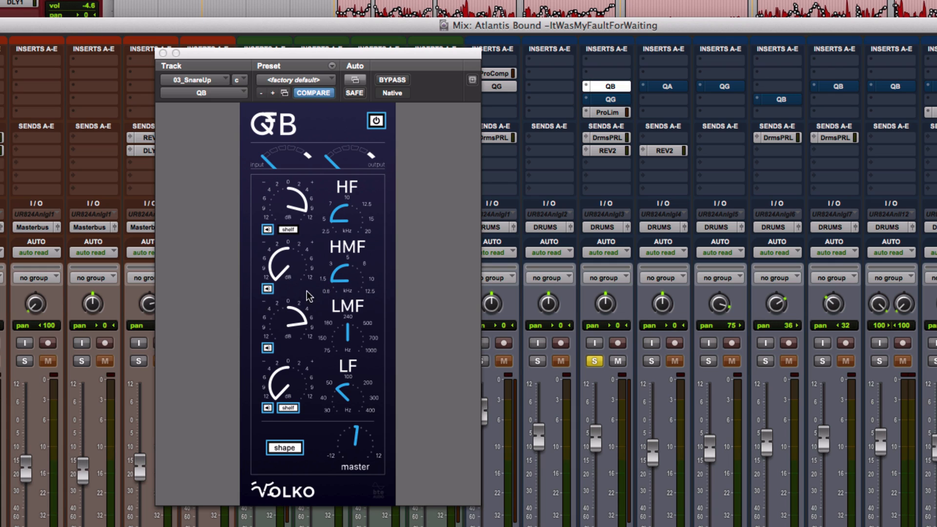
drag(288, 324, 293, 333)
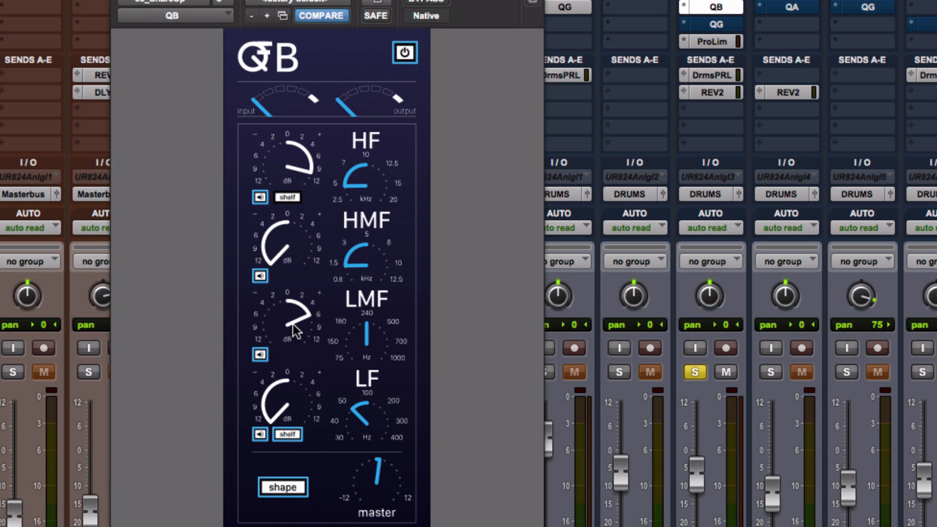
drag(294, 324, 299, 320)
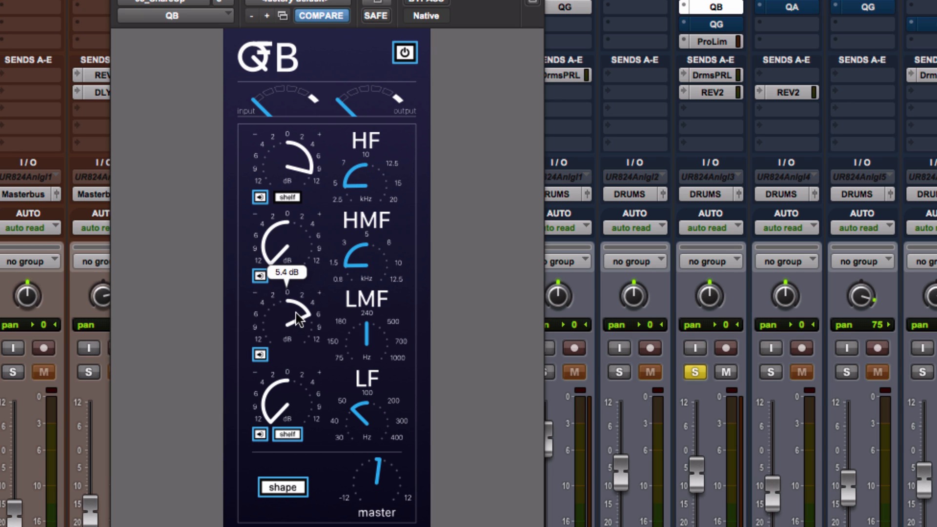
drag(298, 320, 299, 321)
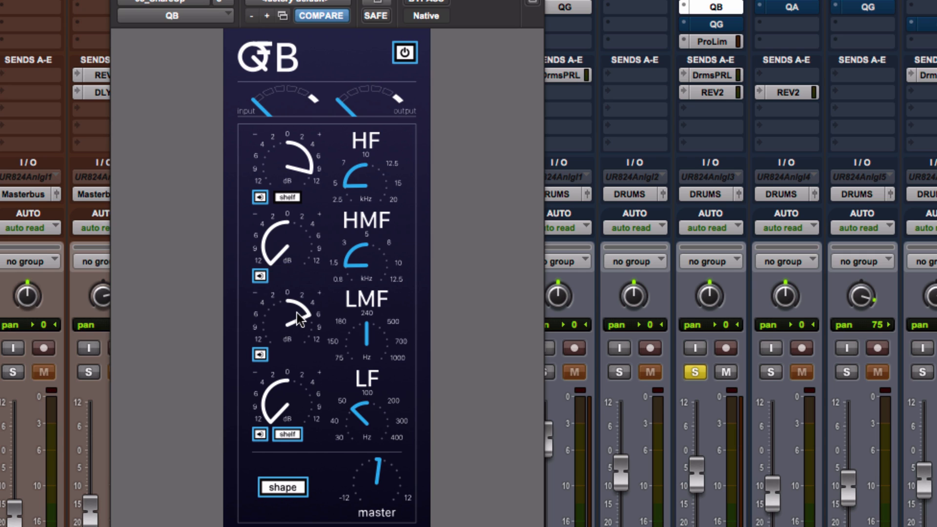
drag(301, 321, 306, 311)
drag(367, 352, 371, 333)
mouse_move(310, 324)
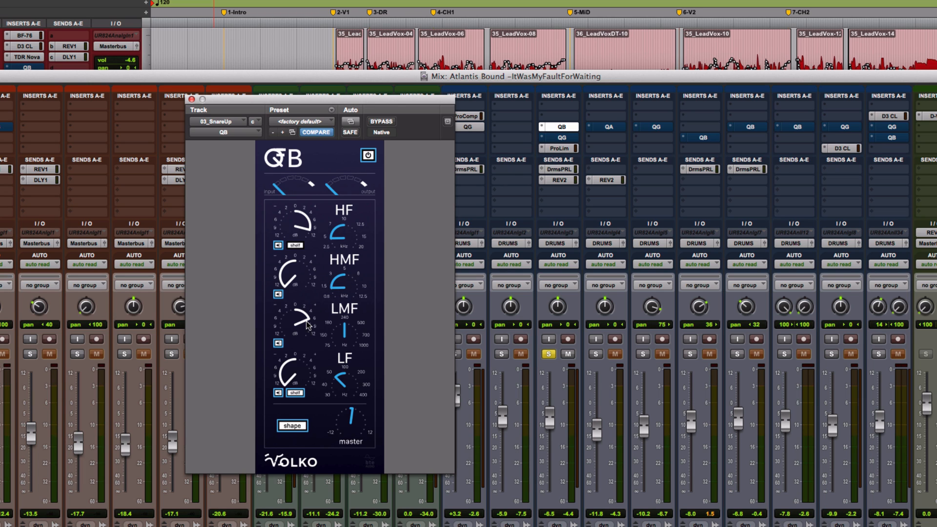
Boost the snare-up QB EQ's LMF gain to 8.3 dB and stop playback at bar 59.
mouse_move(308, 326)
mouse_down()
mouse_move(311, 299)
mouse_move(306, 316)
mouse_up()
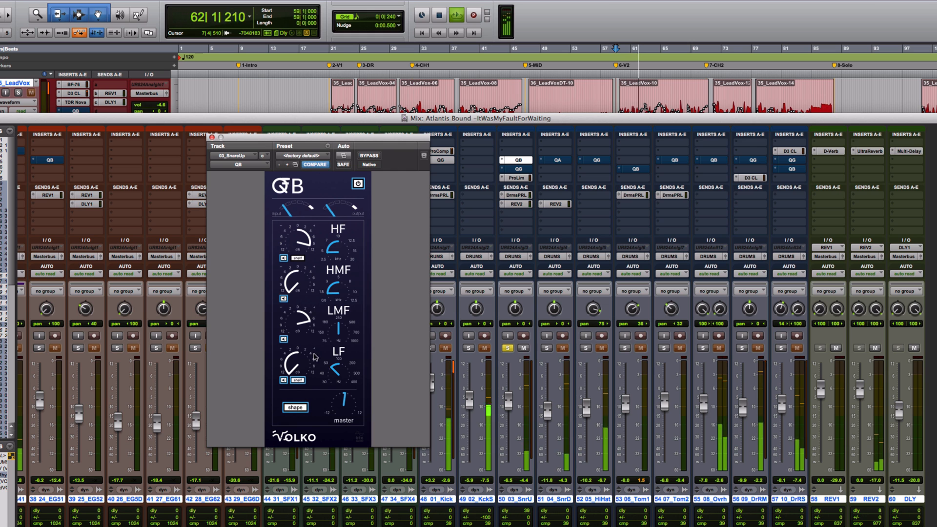
key(space)
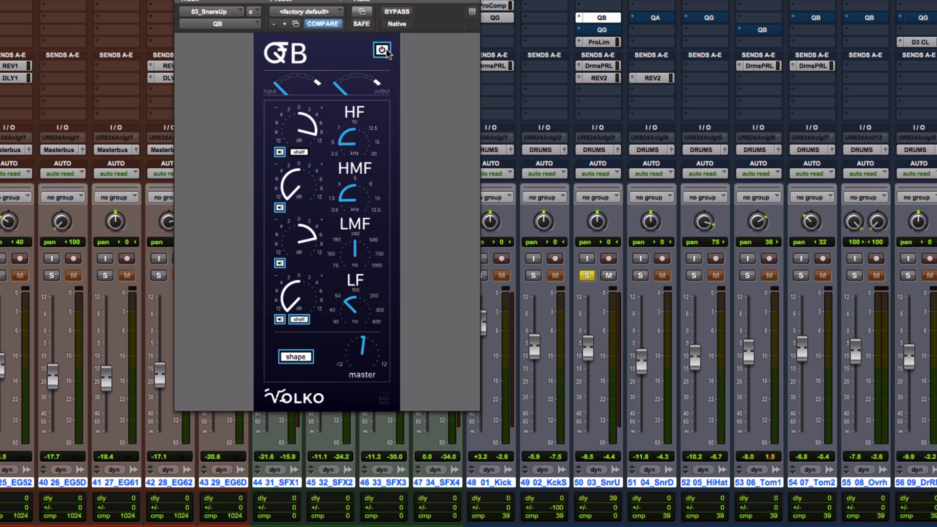
A/B the snare-up QB EQ bypassed and engaged, and set its low band gain to about -5.8 dB.
click(398, 12)
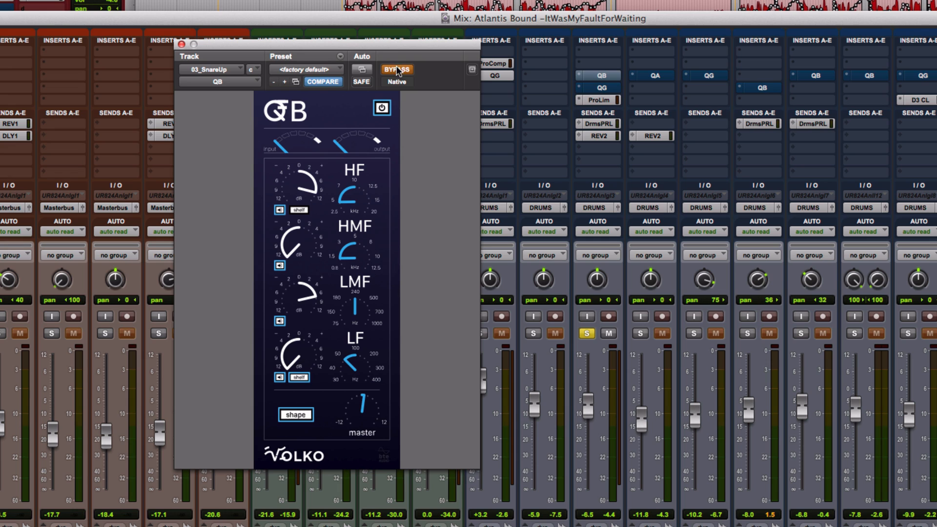
click(398, 70)
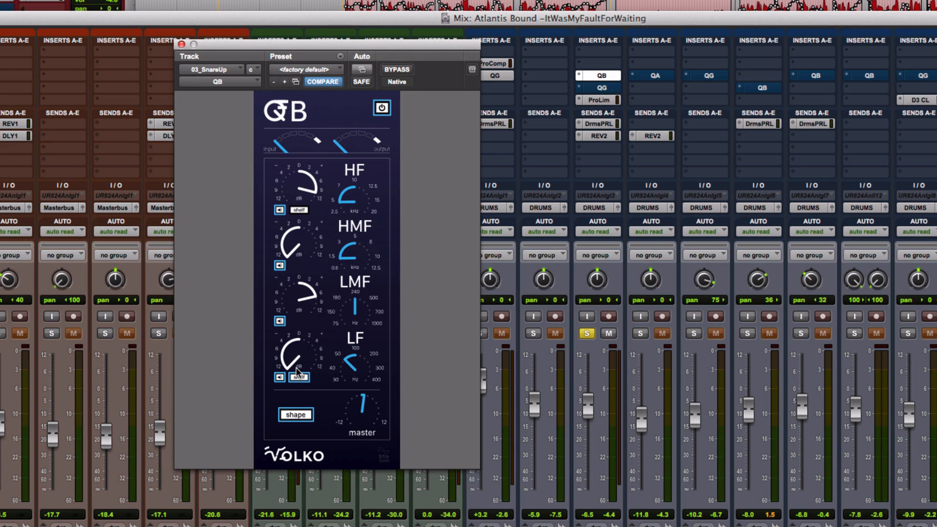
drag(299, 371, 288, 409)
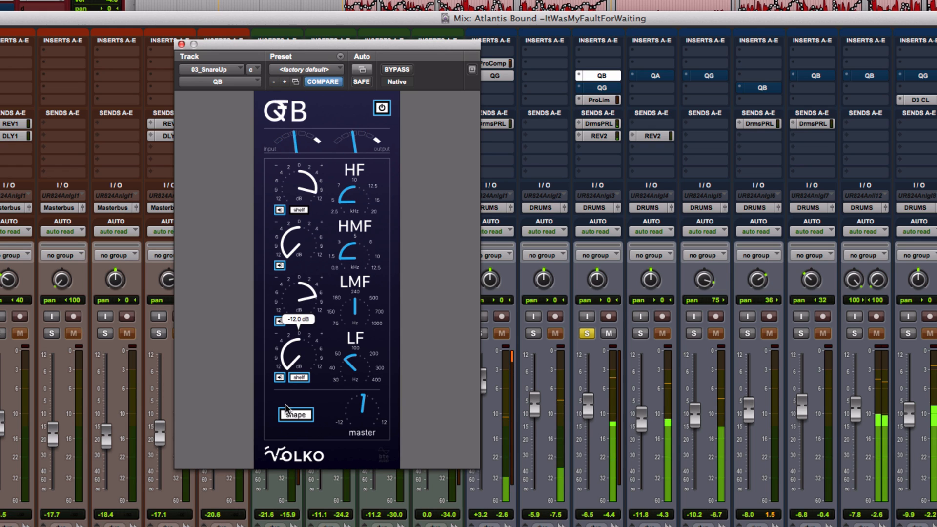
Re-solo the snare-up track and open its QG graphic EQ beside the QB window.
click(589, 334)
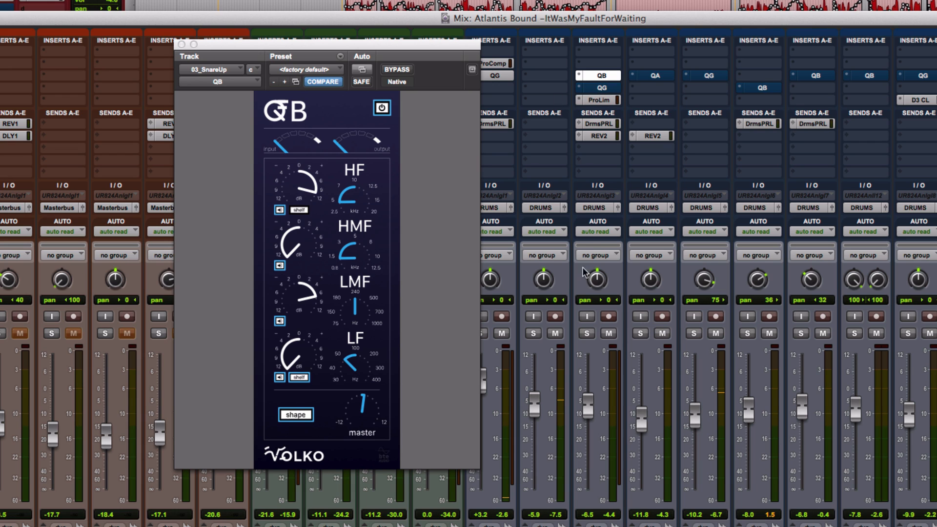
click(587, 334)
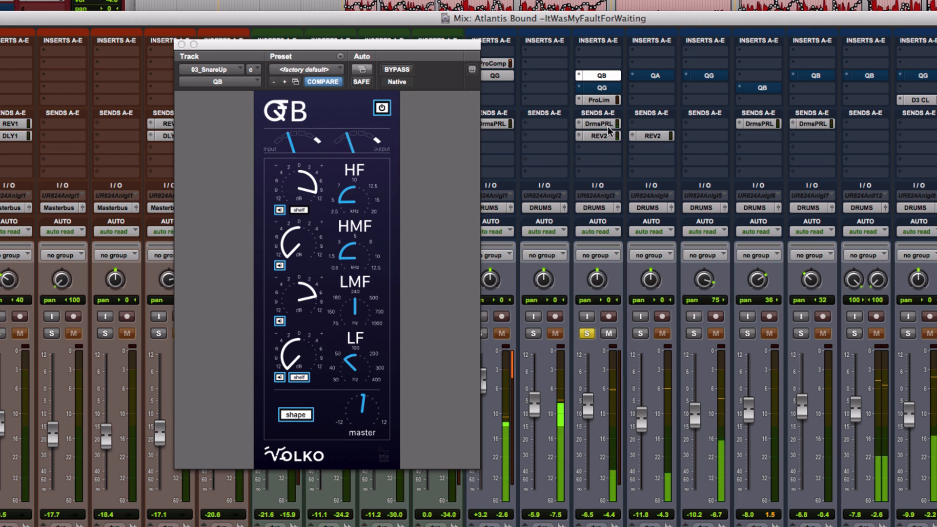
click(605, 88)
drag(540, 28, 499, 54)
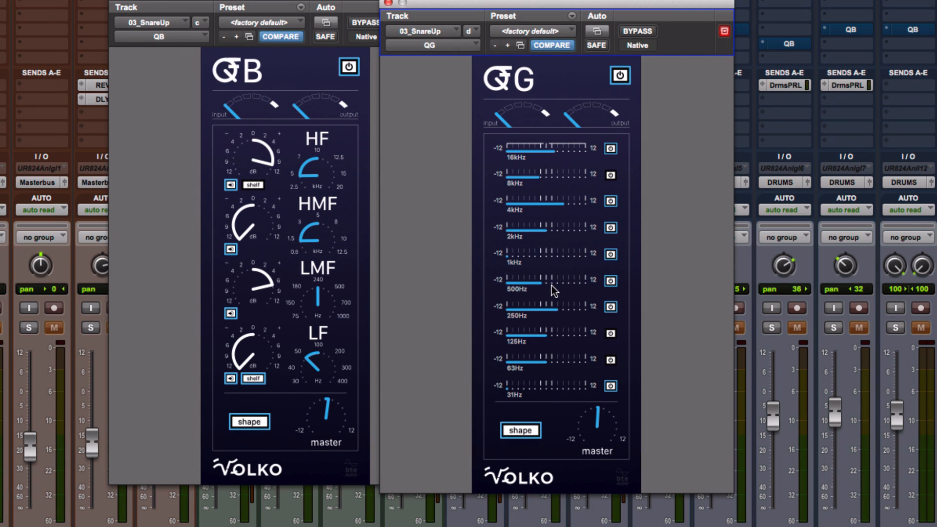
Compare the QG EQ bypassed and engaged, then cut its 1kHz band to -5.0 dB.
click(638, 33)
click(638, 32)
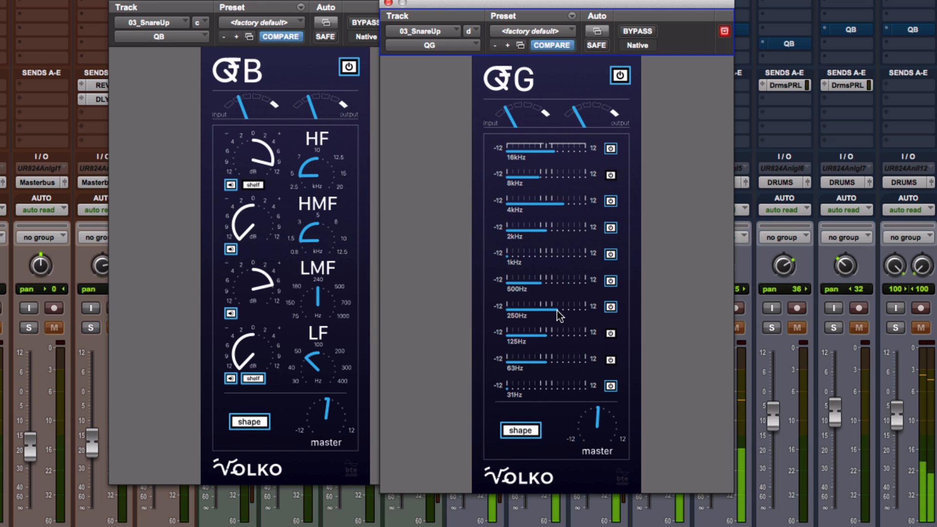
mouse_move(557, 310)
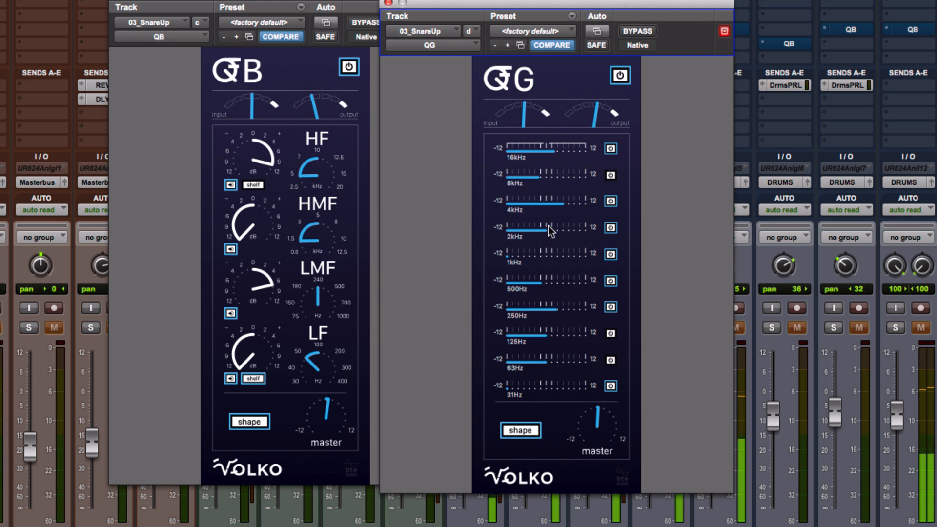
mouse_move(523, 253)
mouse_down()
mouse_move(573, 265)
mouse_move(512, 265)
mouse_up()
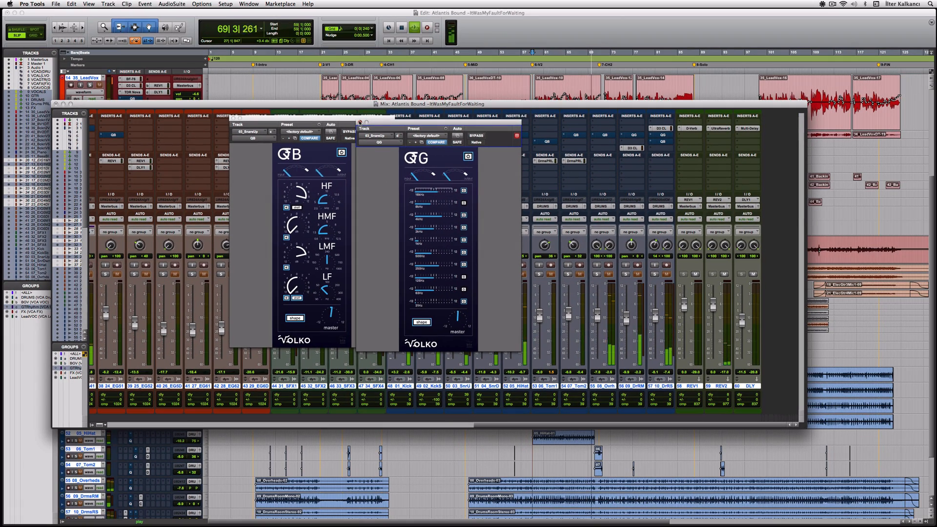
Close the snare QG and QB windows and play with the snare-down track soloed.
click(360, 122)
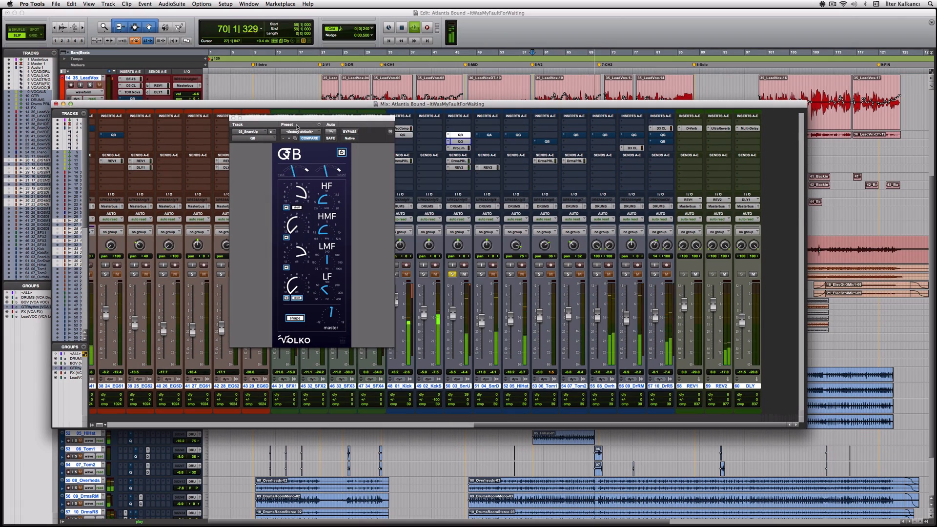
click(233, 119)
key(space)
click(481, 275)
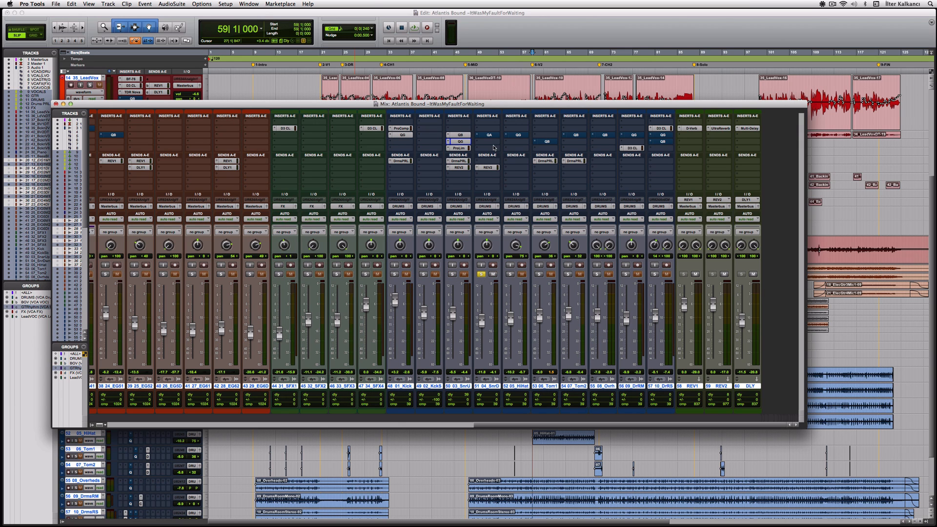
key(space)
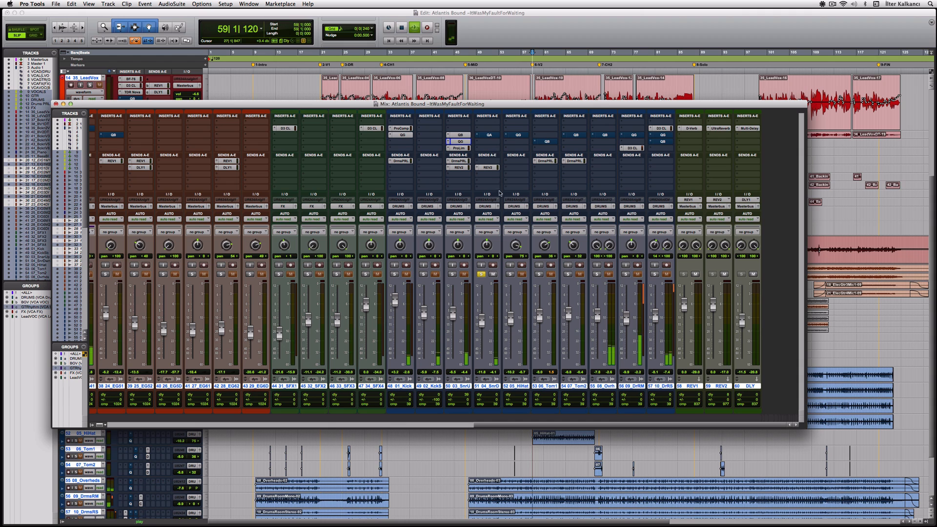
Check the snare-down QA EQ and compare the snare-up track soloed and unsoloed, restarting from bar 59.
click(495, 138)
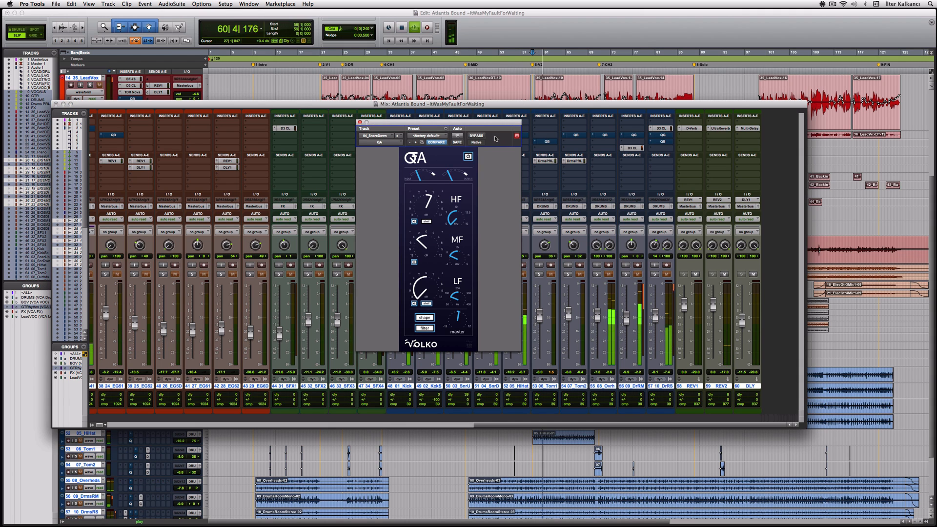
click(359, 122)
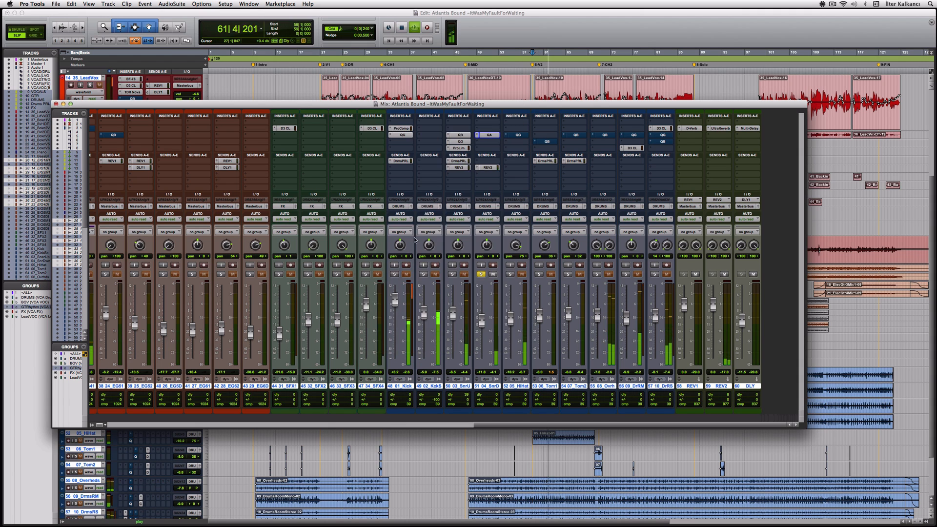
click(452, 274)
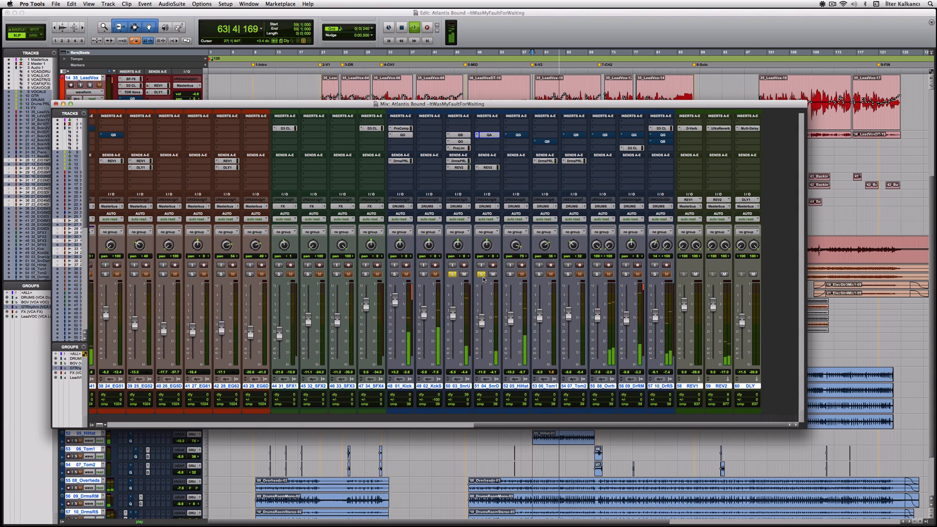
click(452, 275)
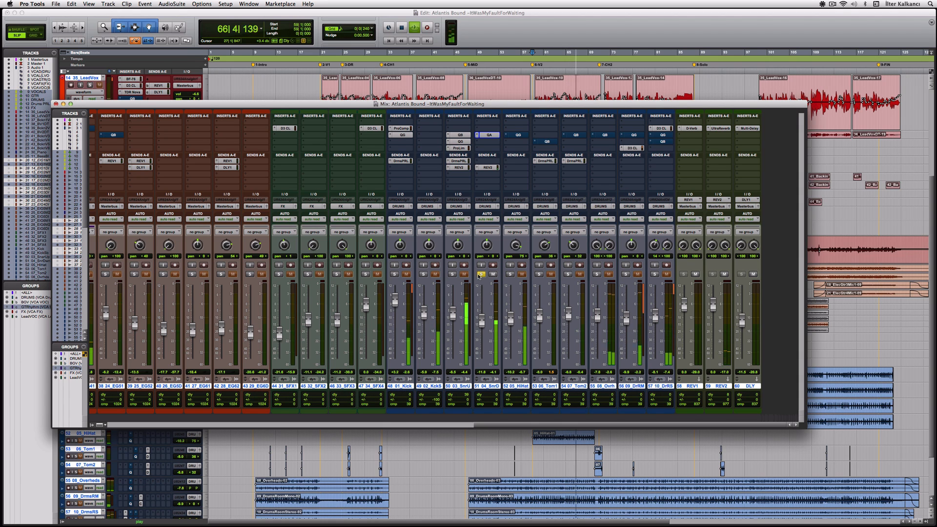
click(453, 276)
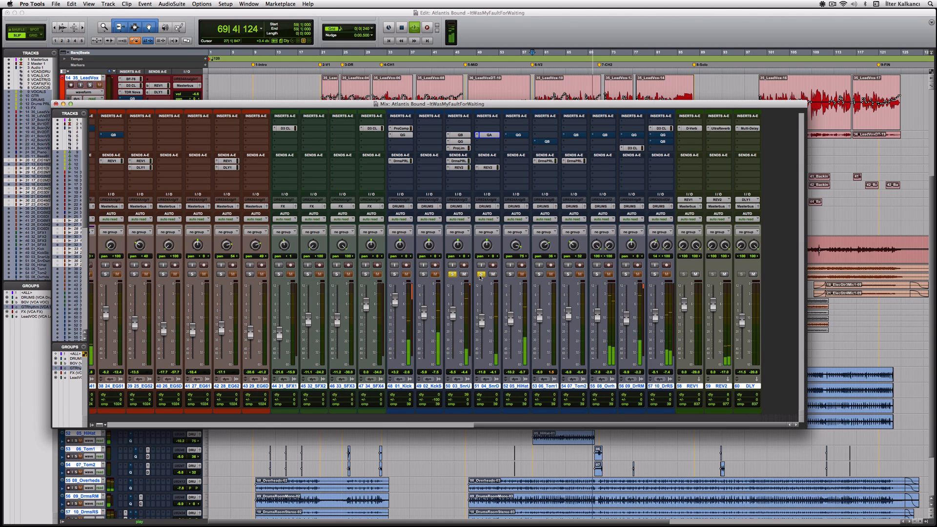
key(space)
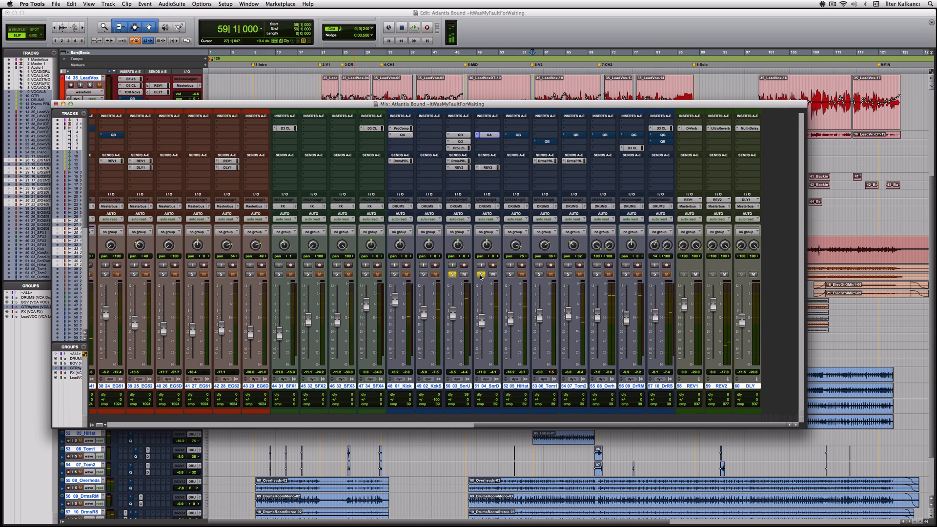
click(454, 276)
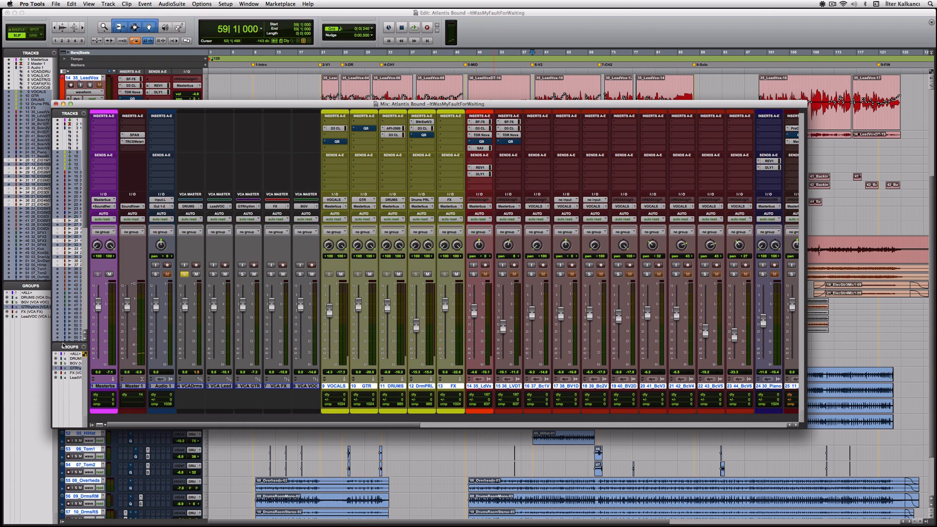
key(space)
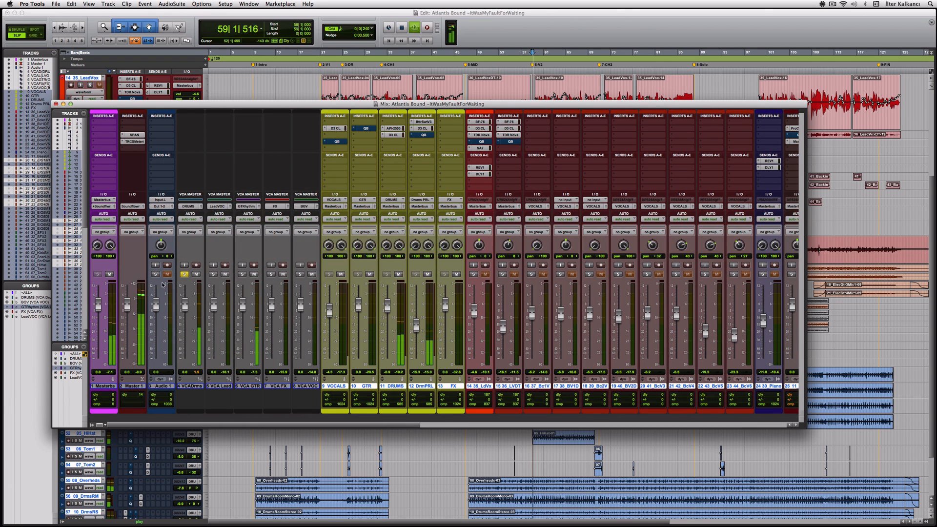
Unsolo the drums VCA and re-enable the hi-hat QG plus Tom 1 and overhead QB EQs.
click(184, 274)
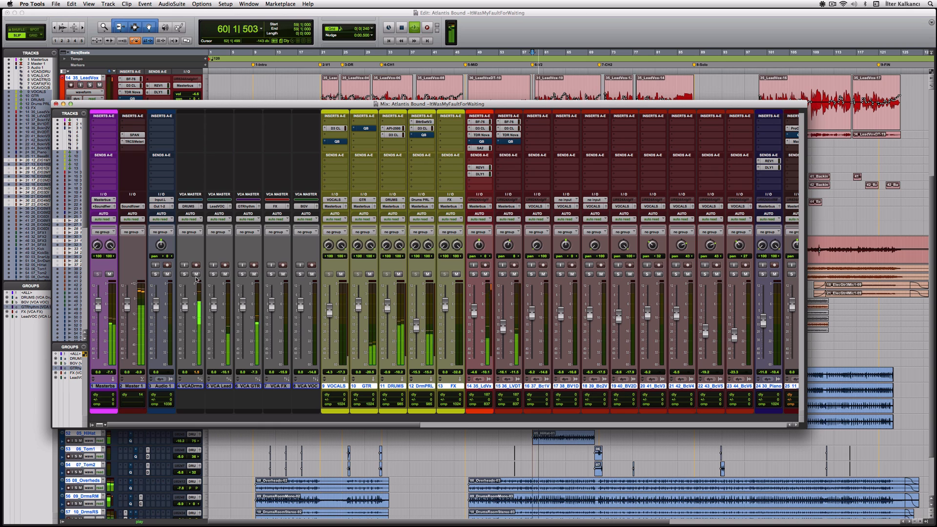
drag(415, 425, 715, 416)
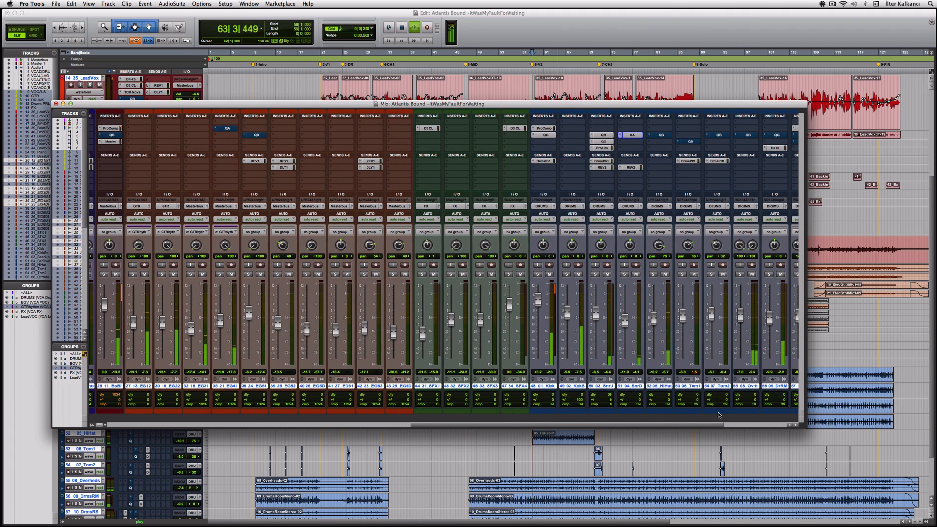
super+click(662, 136)
super+click(690, 141)
super+click(749, 135)
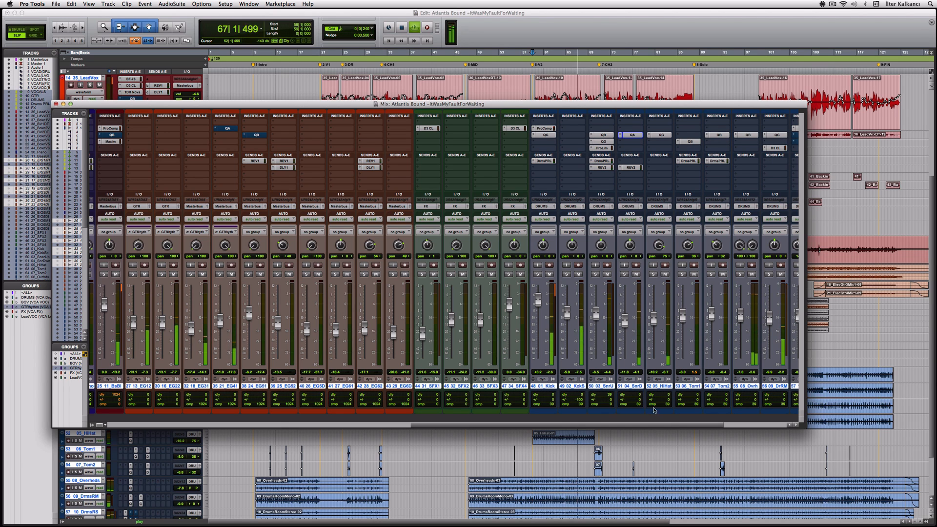
drag(672, 426, 737, 427)
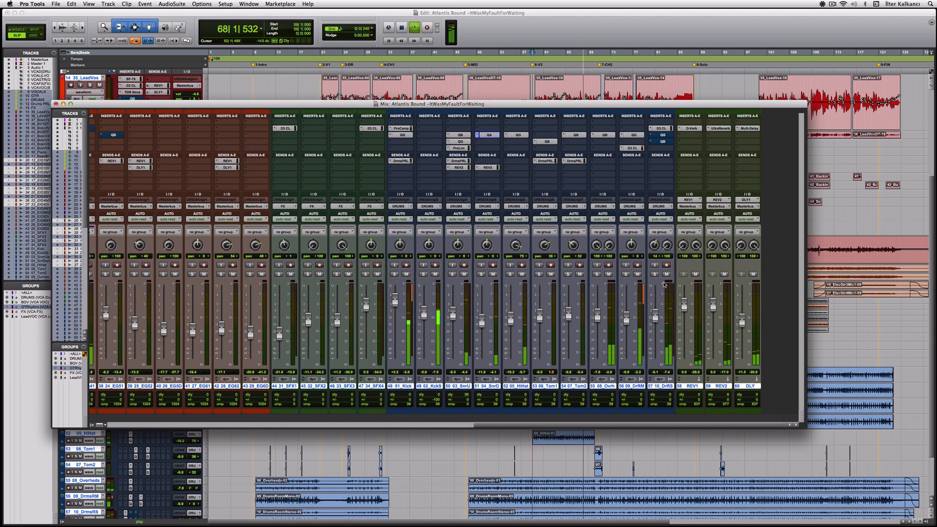
key(space)
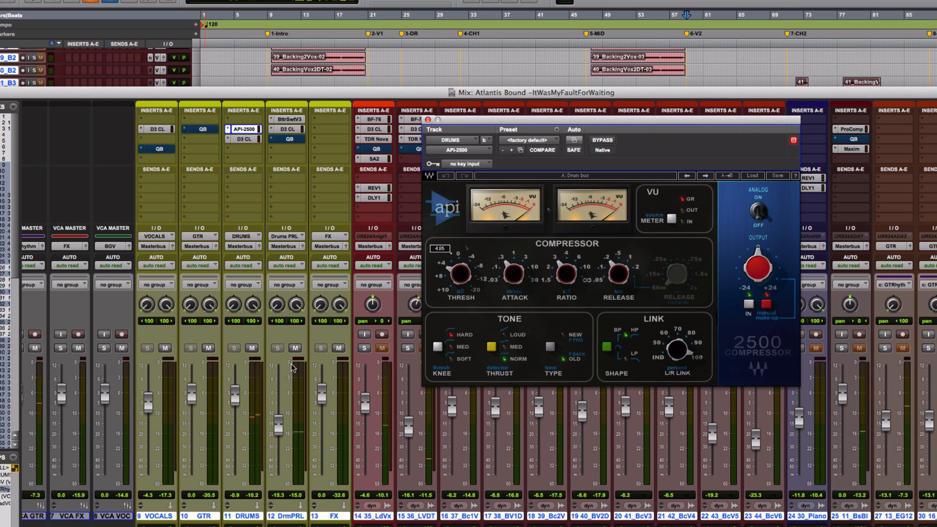
View the DRUMS bus Dyn3 and API-2500 compressors, then play and open Bitter Sweet v3 on Drums PRL.
click(249, 139)
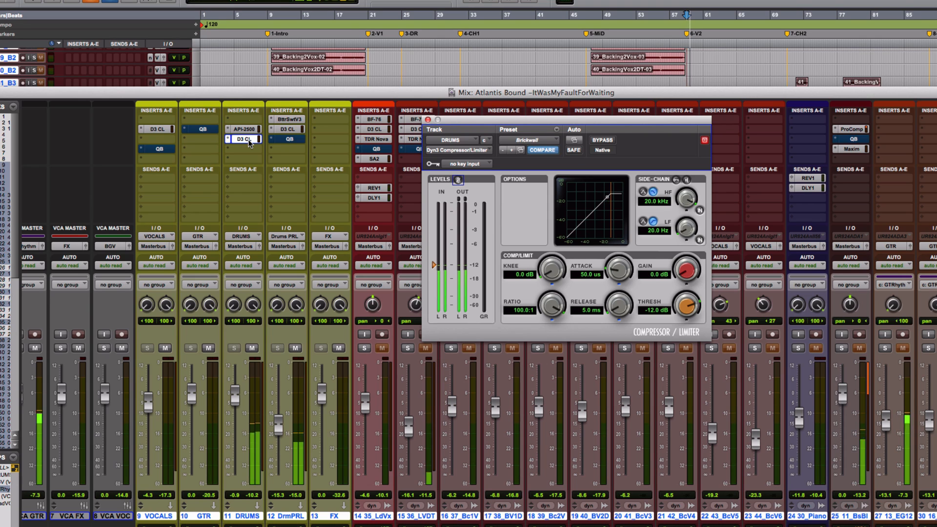
click(246, 130)
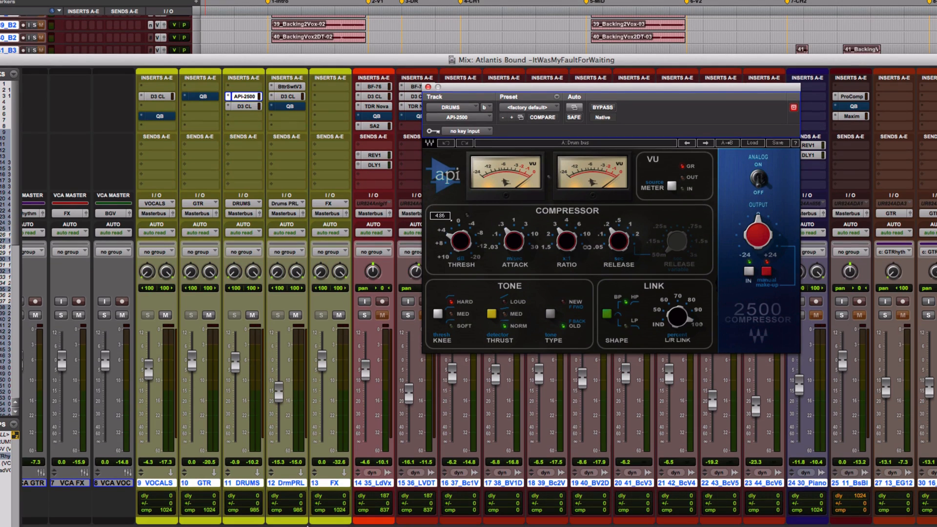
double_click(293, 484)
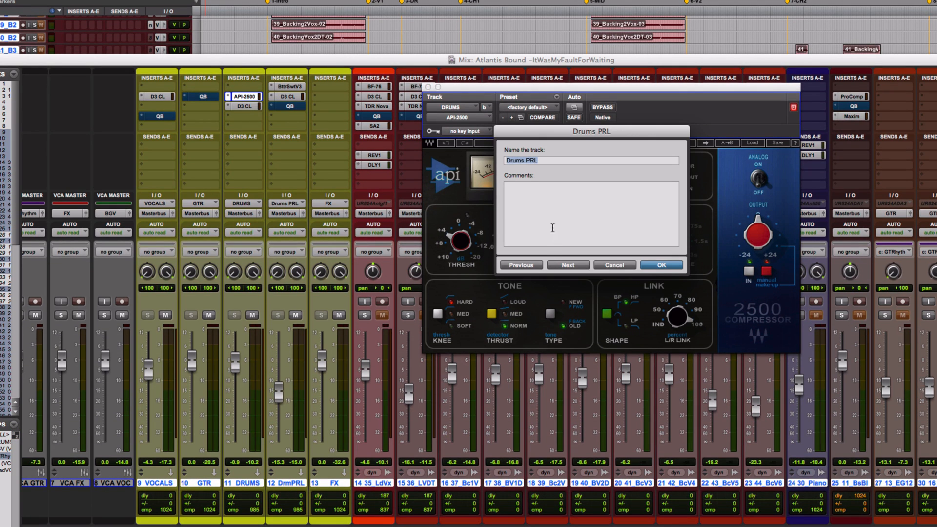
click(616, 265)
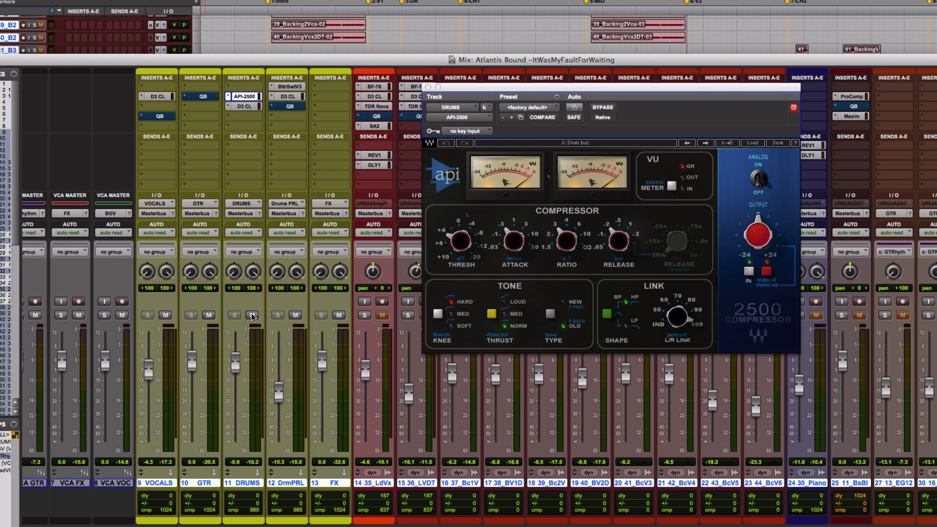
key(space)
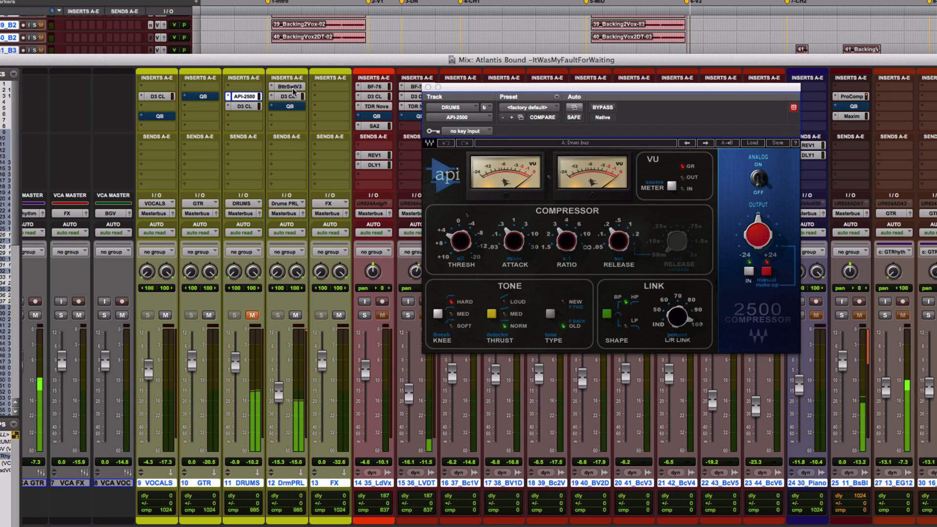
click(293, 88)
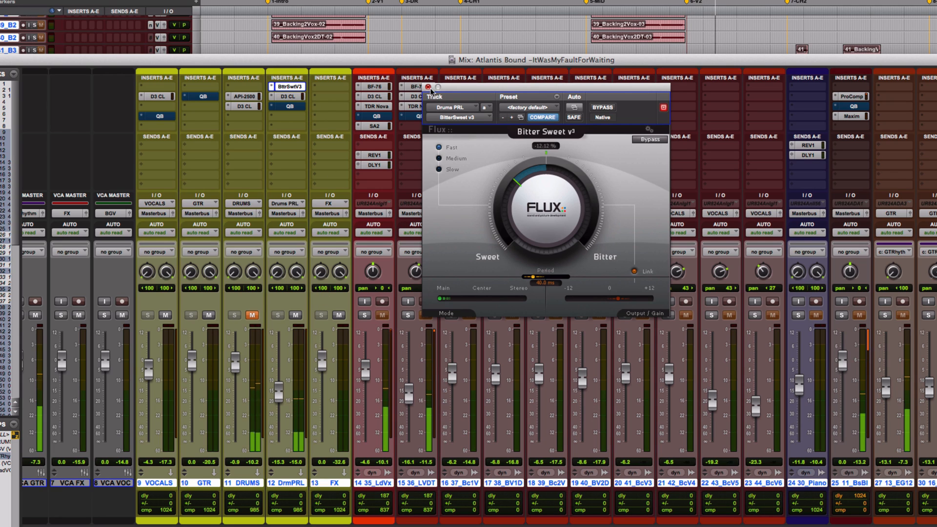
Close Bitter Sweet, glance at Drums PRL's Dyn3 compressor, then bring up its Volko QB EQ.
click(300, 88)
click(300, 97)
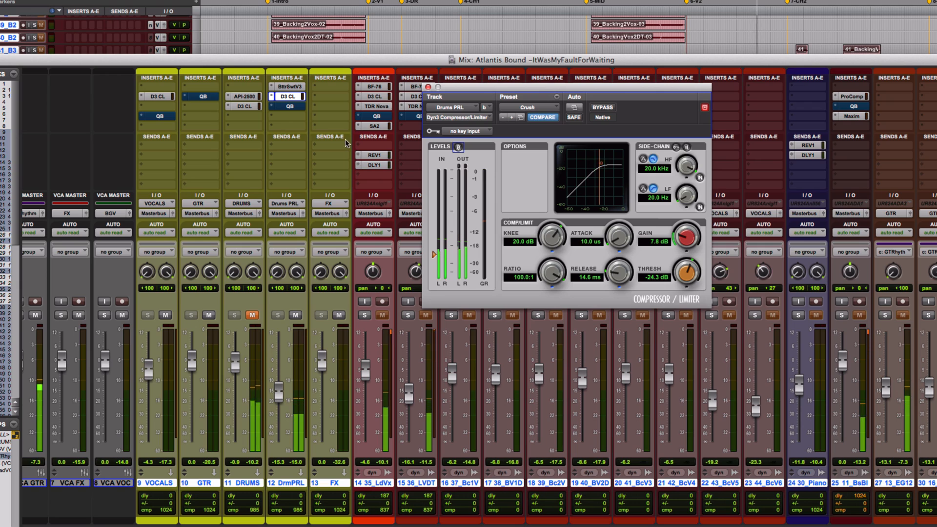
click(294, 106)
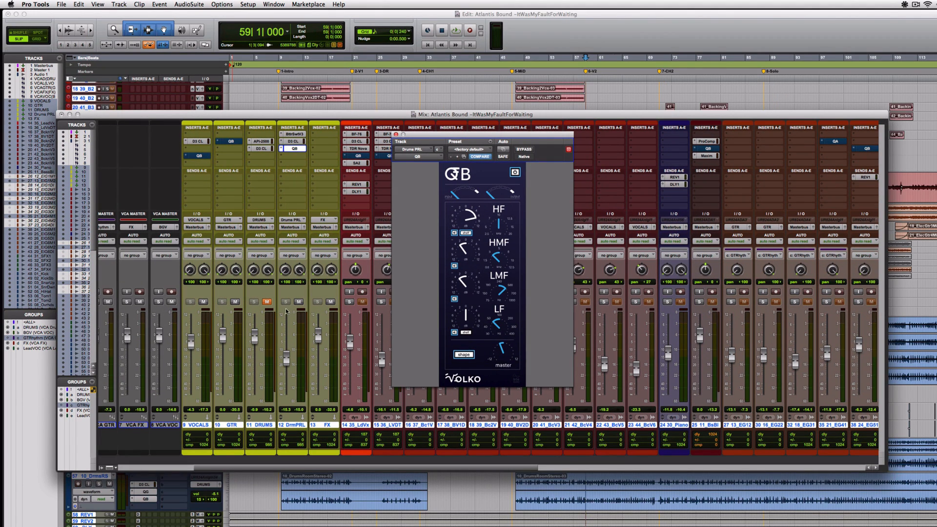
Unmute DRUMS, compare the Drums PRL parallel track muted and unmuted in playback, then raise its fader.
click(267, 303)
key(space)
click(299, 302)
key(space)
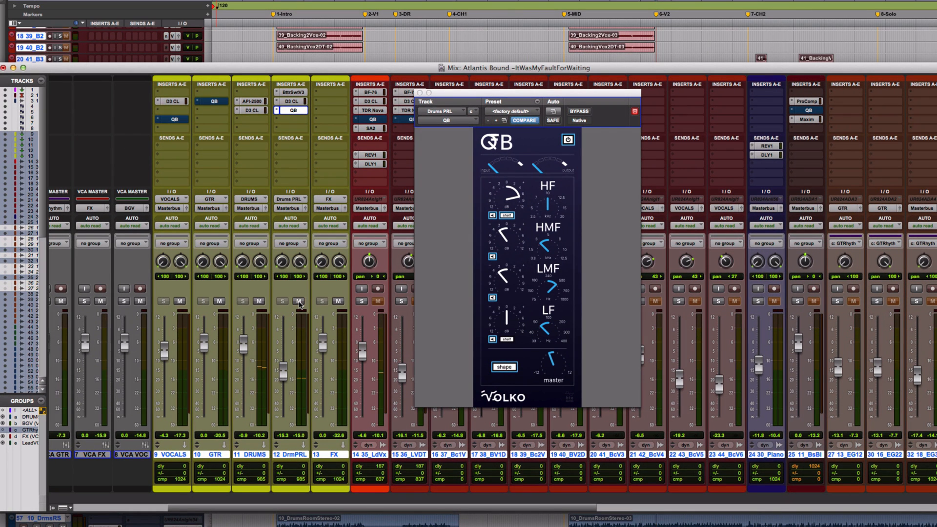
click(299, 301)
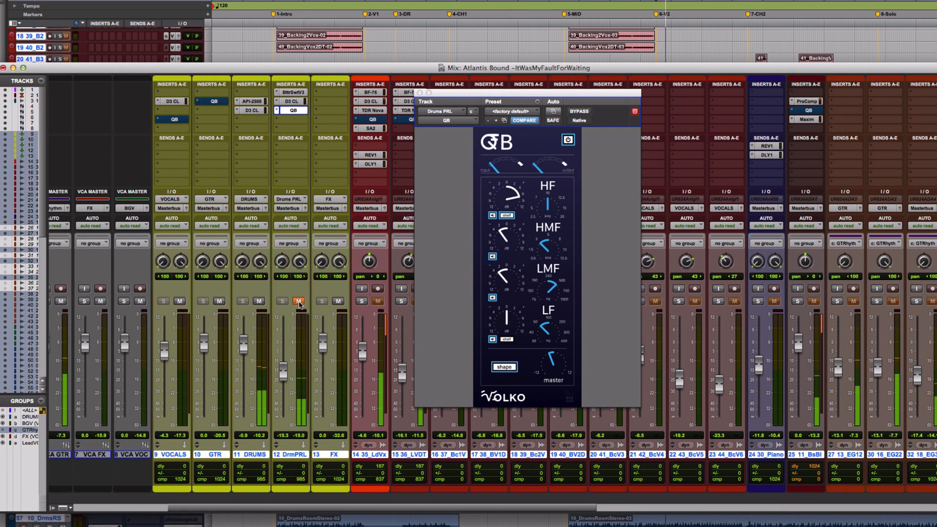
click(299, 302)
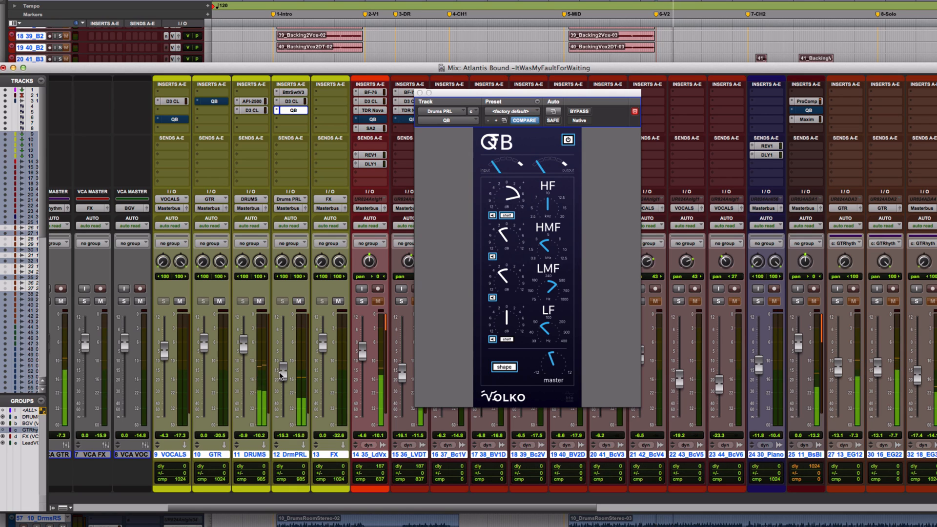
mouse_move(283, 375)
mouse_down()
mouse_move(284, 336)
mouse_move(286, 363)
mouse_up()
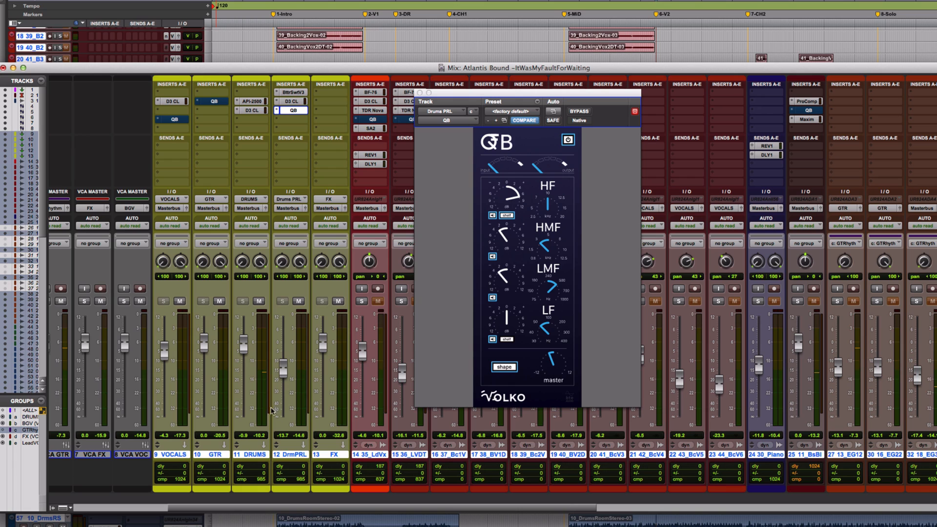
drag(468, 510, 678, 516)
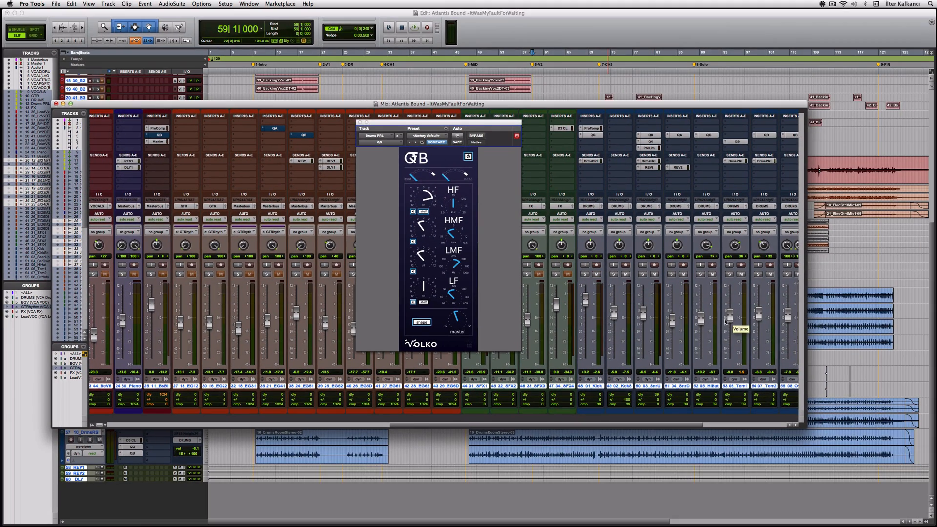
Unsolo the VCADrms track and restart playback.
key(space)
click(126, 426)
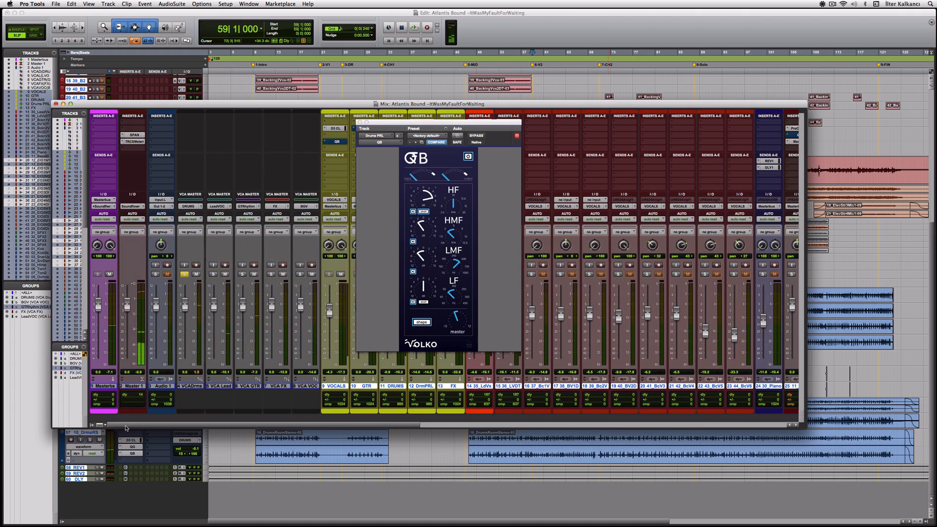
click(184, 275)
key(space)
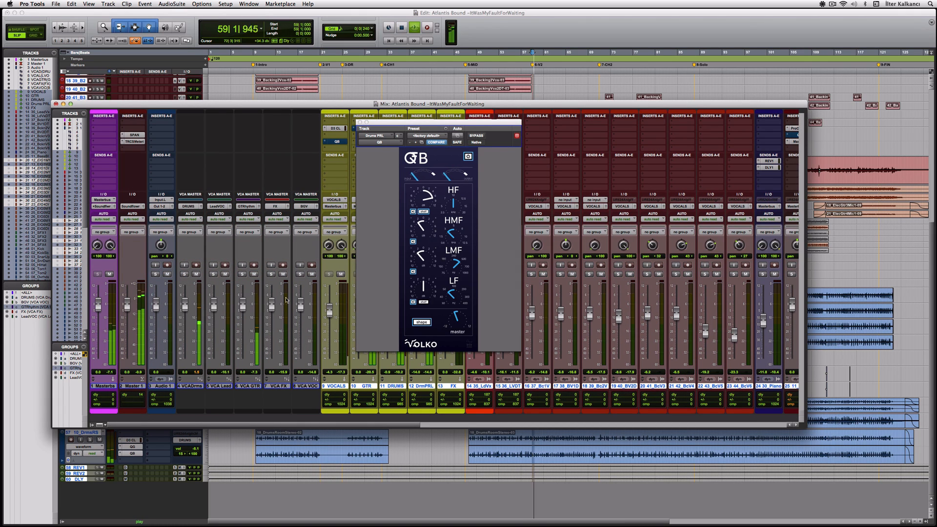
Pull the DRUMS fader down to -2.5 and close the Drums PRL QB EQ.
drag(379, 425, 459, 426)
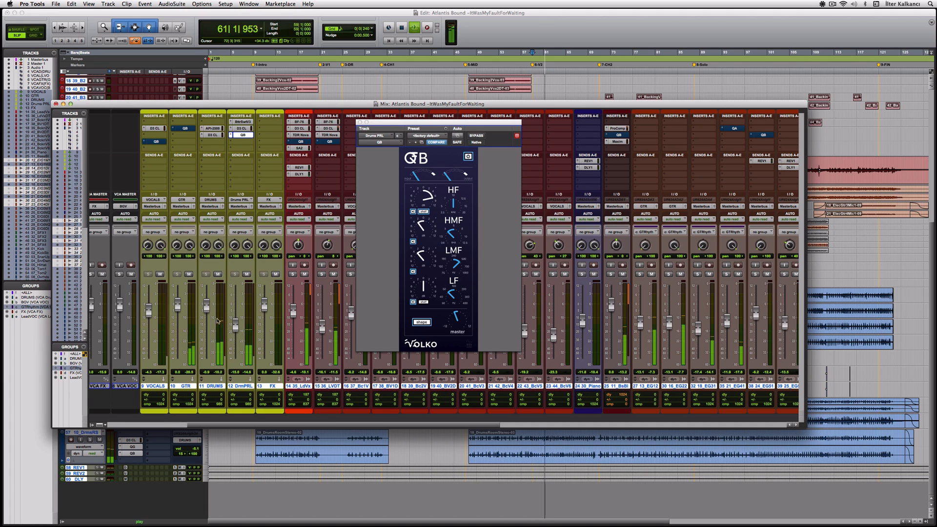
drag(208, 312, 208, 313)
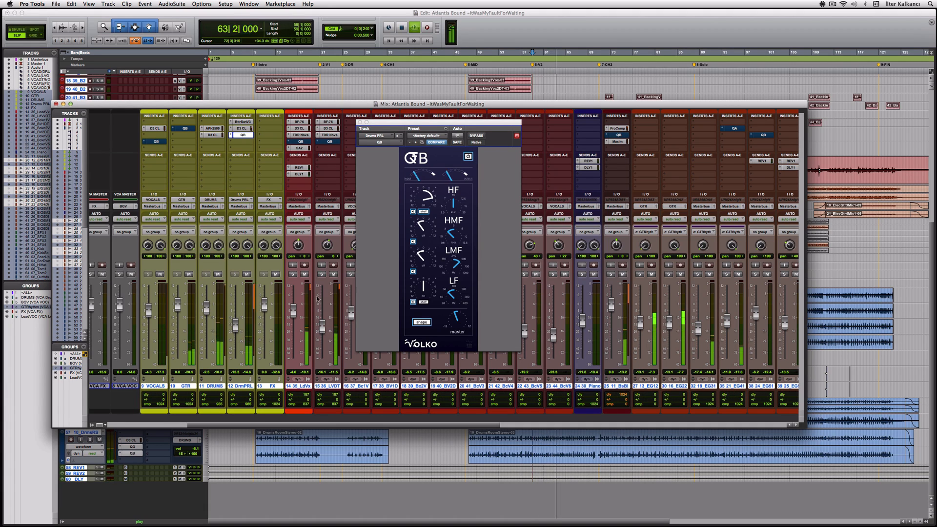
click(360, 122)
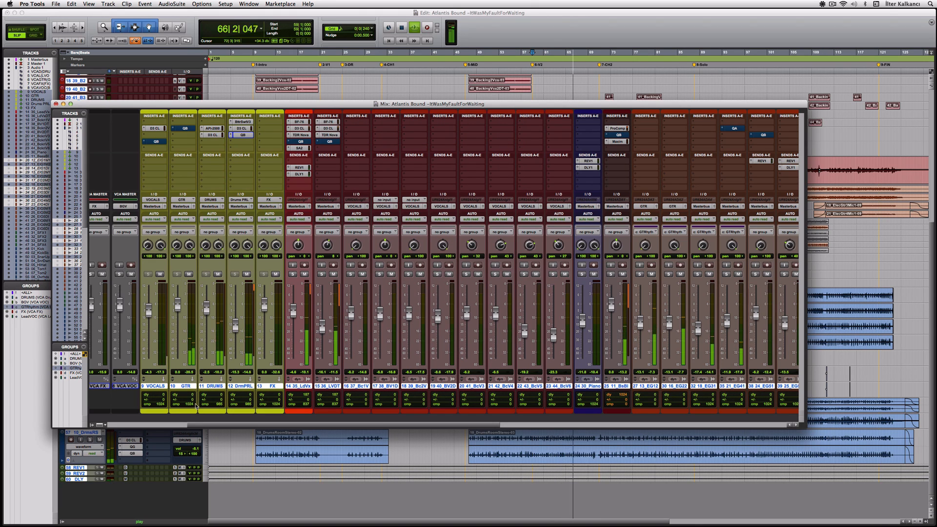
Solo the VCA GTR group while the song plays.
drag(193, 425, 110, 428)
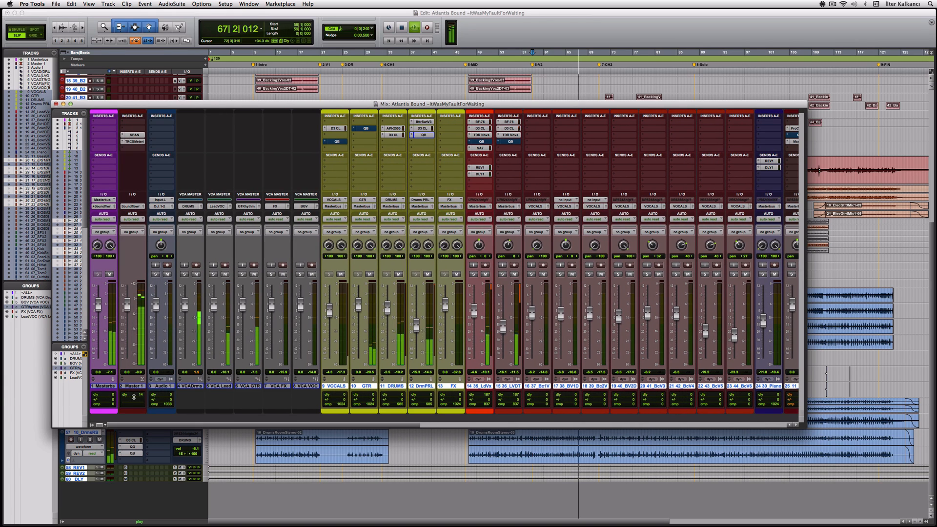
click(242, 274)
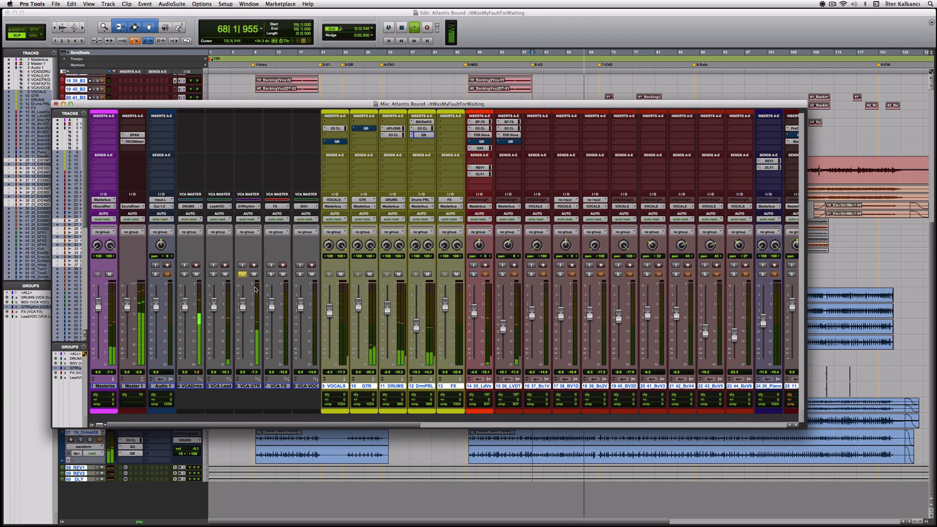
drag(292, 425, 325, 424)
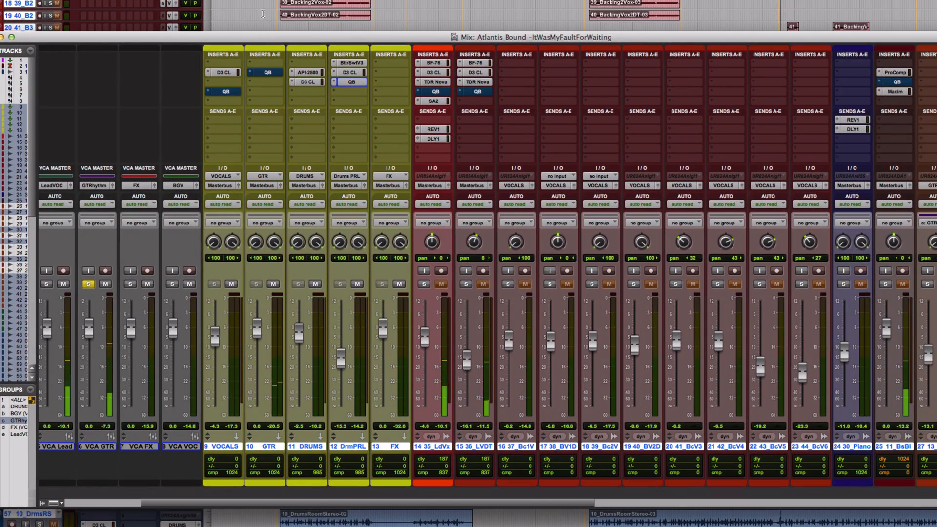
Take the GTR track's QB EQ out of bypass and unsolo VCA GTR.
click(267, 72)
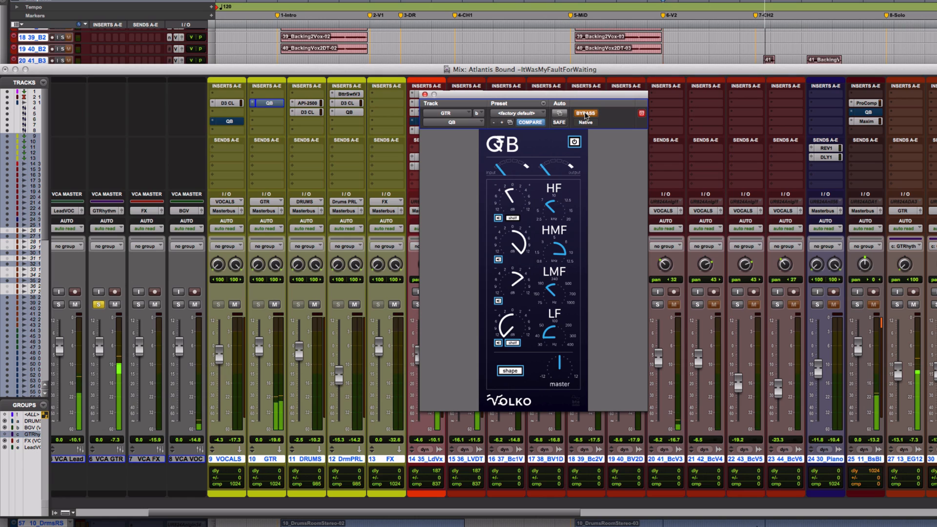
click(585, 114)
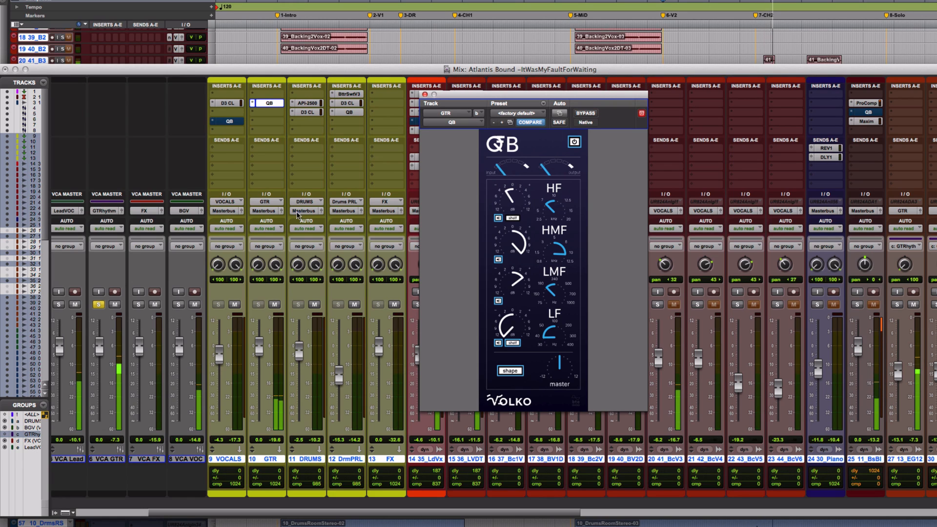
click(99, 305)
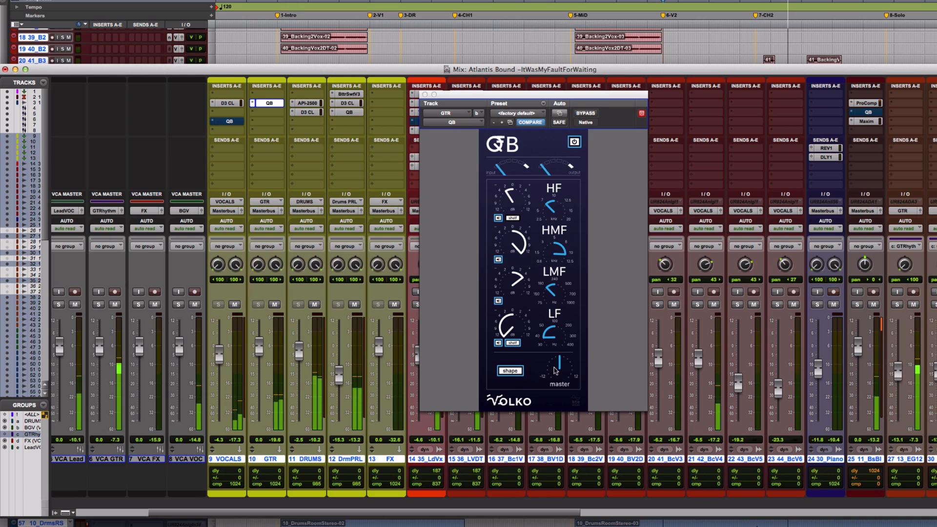
Trim the GTR QB EQ output to -0.6 dB, adjust its HF gain, then stop playback.
drag(559, 368, 561, 374)
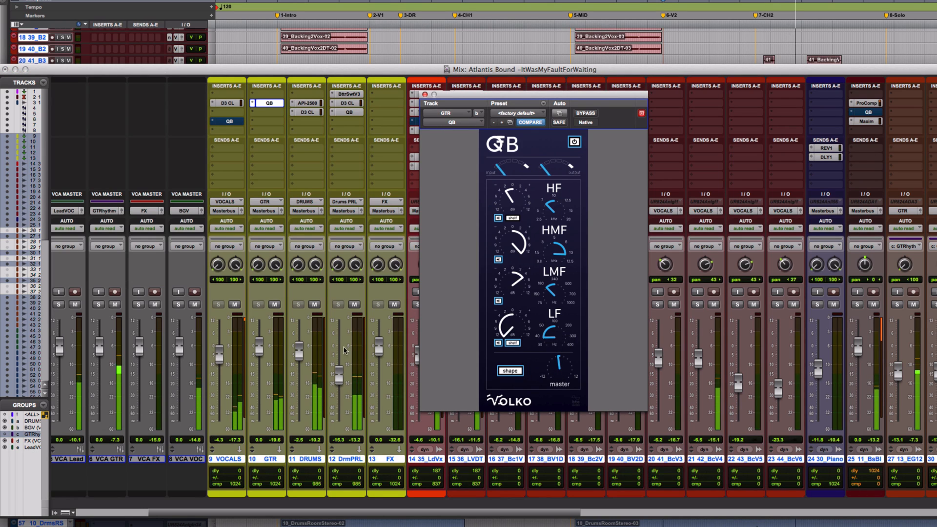
drag(259, 350, 260, 353)
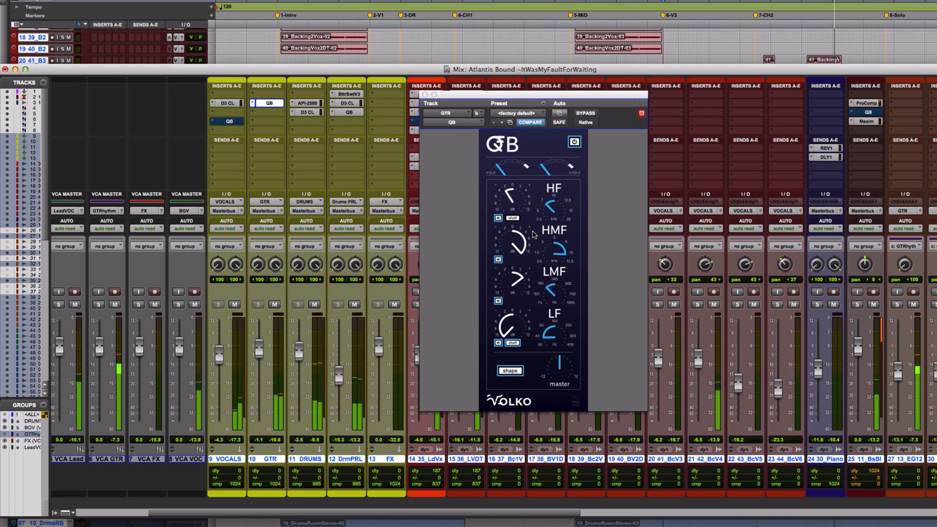
click(511, 199)
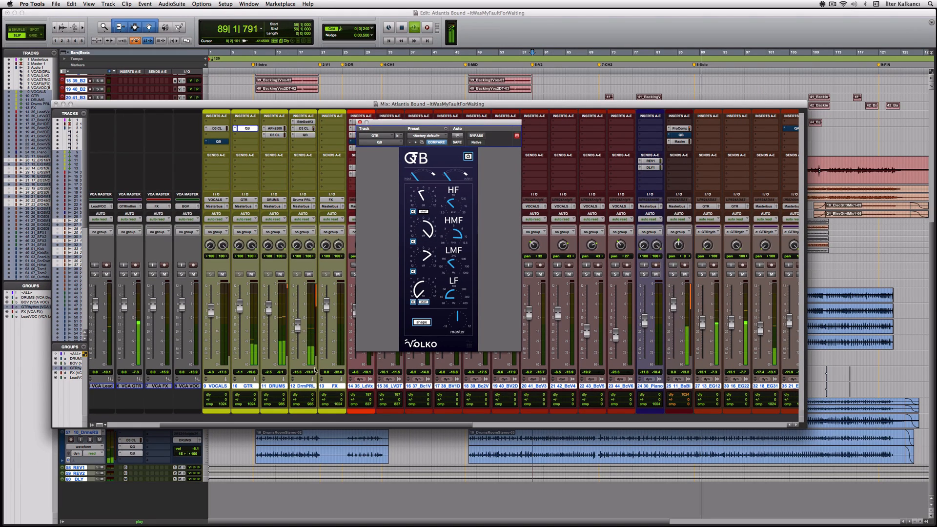
key(space)
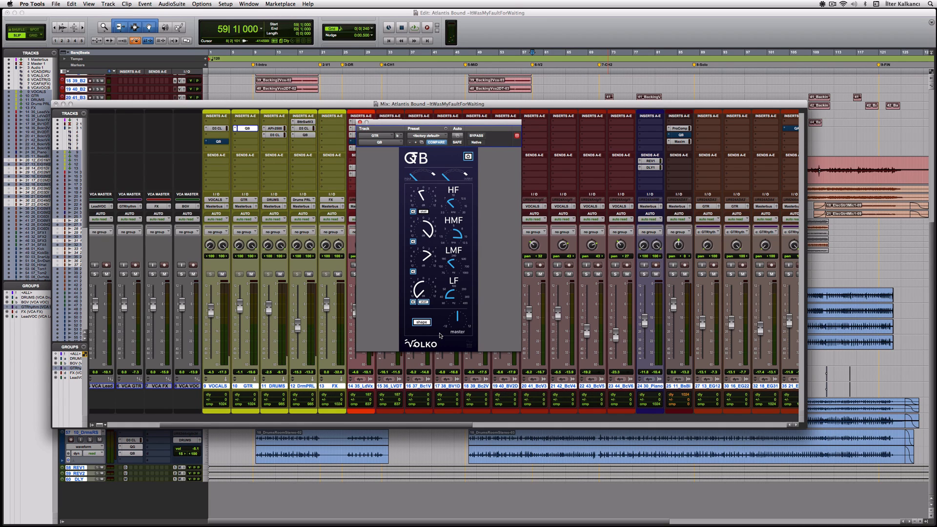
drag(464, 130, 531, 253)
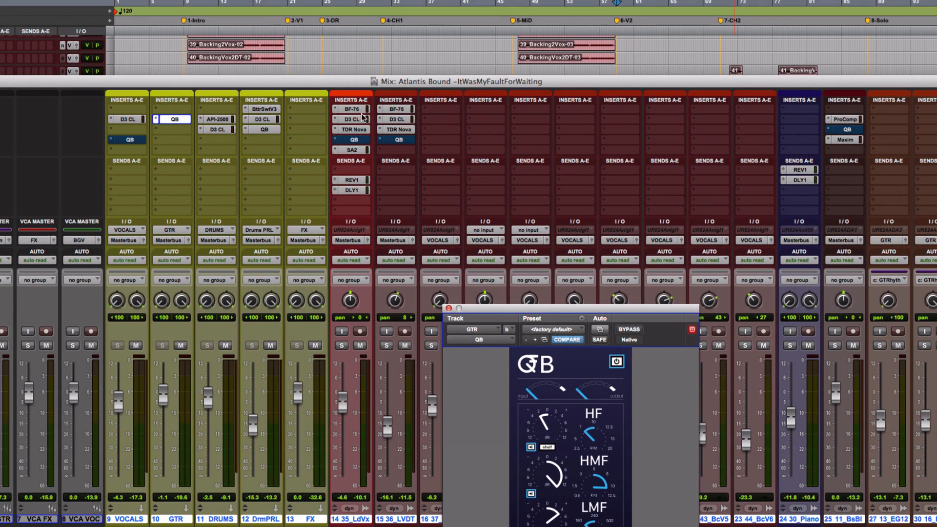
Bring up the lead vocal's BF-76 limiter and zoom the Edit timeline in.
click(366, 122)
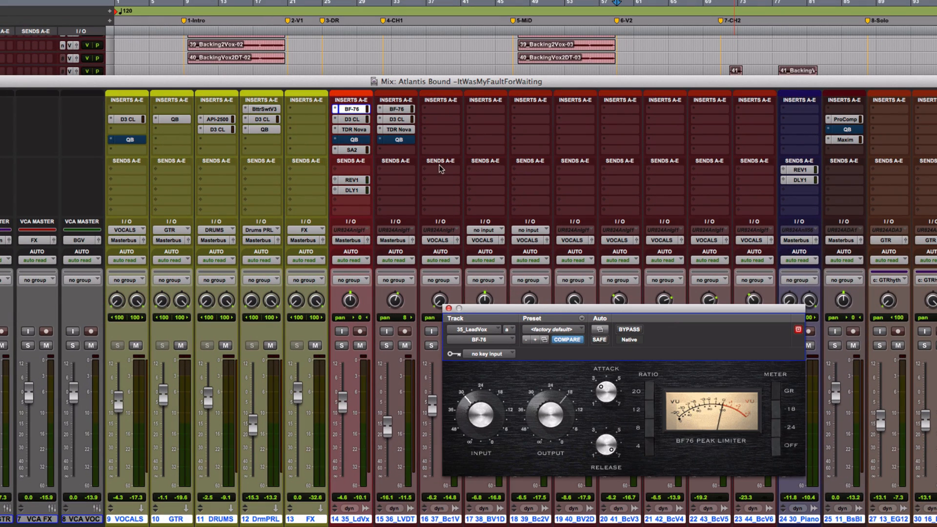
drag(553, 308, 584, 282)
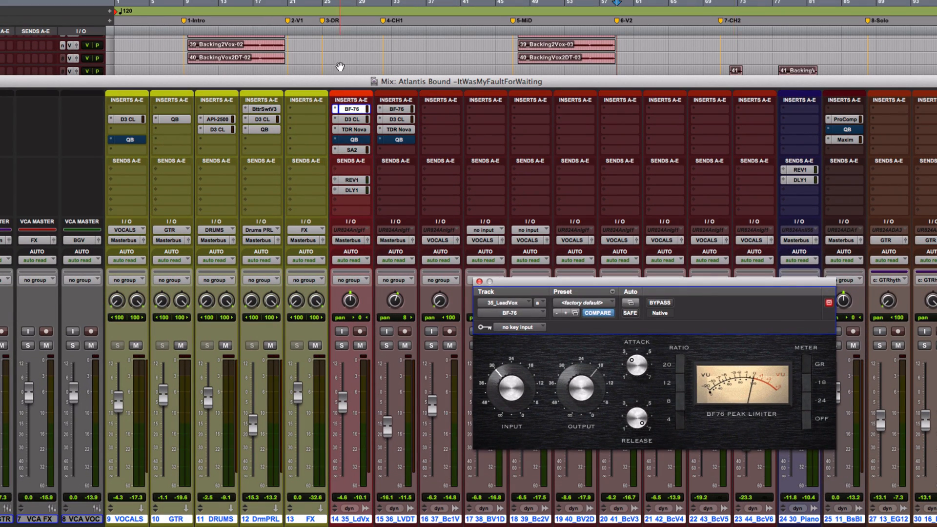
scroll(340, 66, up, 5)
scroll(338, 62, up, 3)
drag(365, 78, 370, 205)
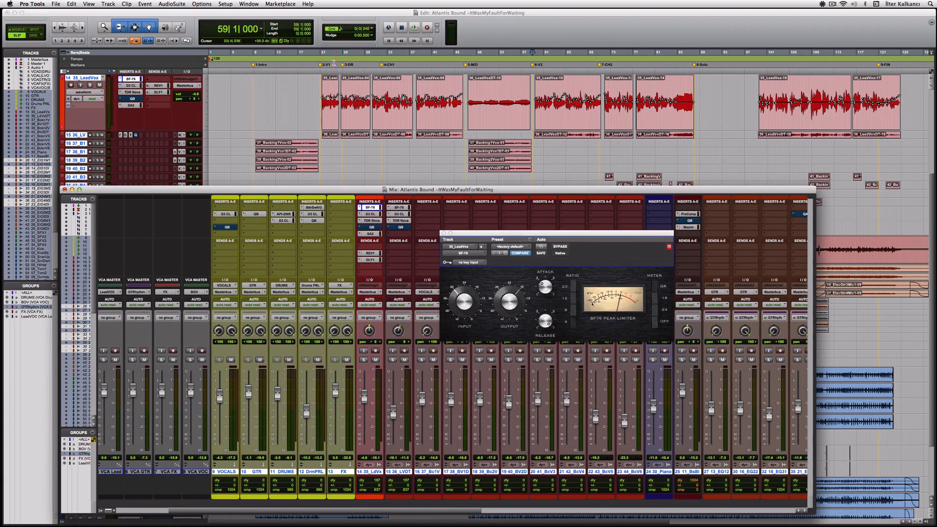
click(323, 57)
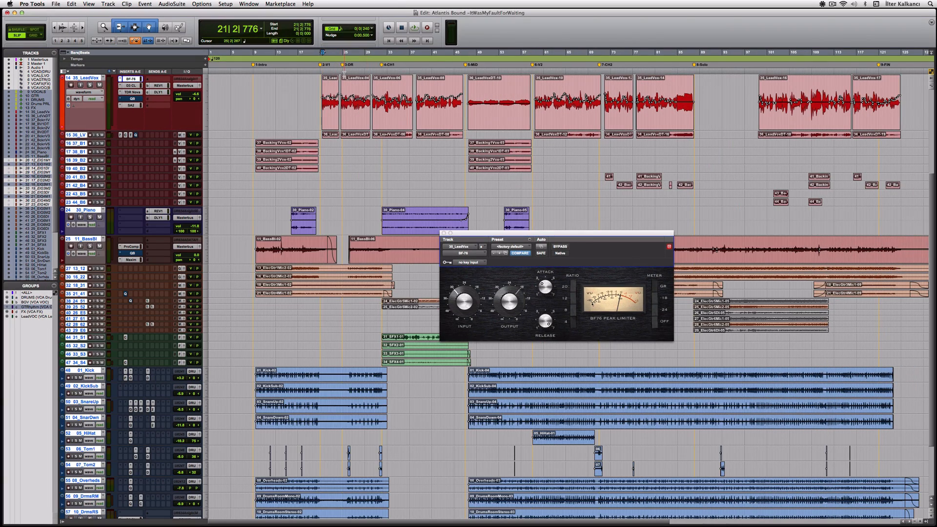
key(t)
key(t)
key(r)
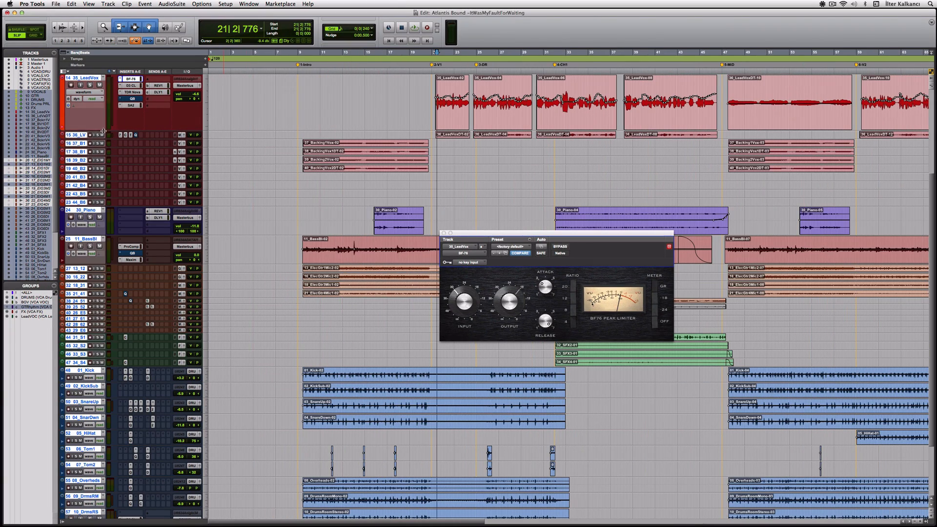
Enlarge the 35_LeadVox track, play the vocal through the BF-76, then close it.
drag(103, 131, 105, 184)
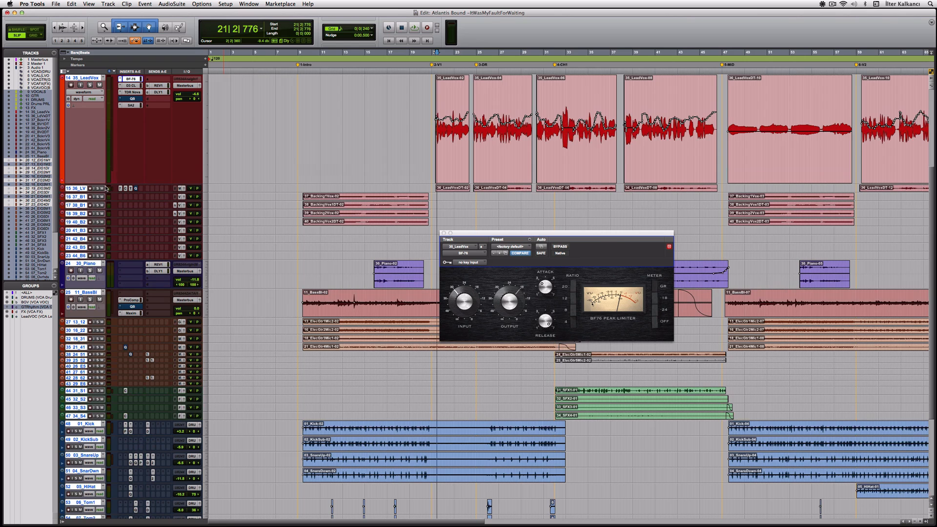
key(t)
key(t)
key(r)
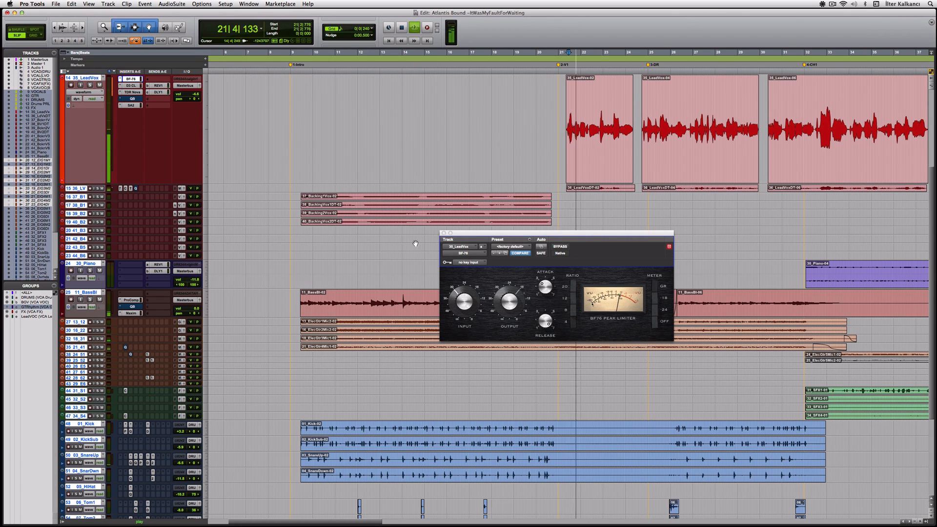
key(space)
key(super+bracketright)
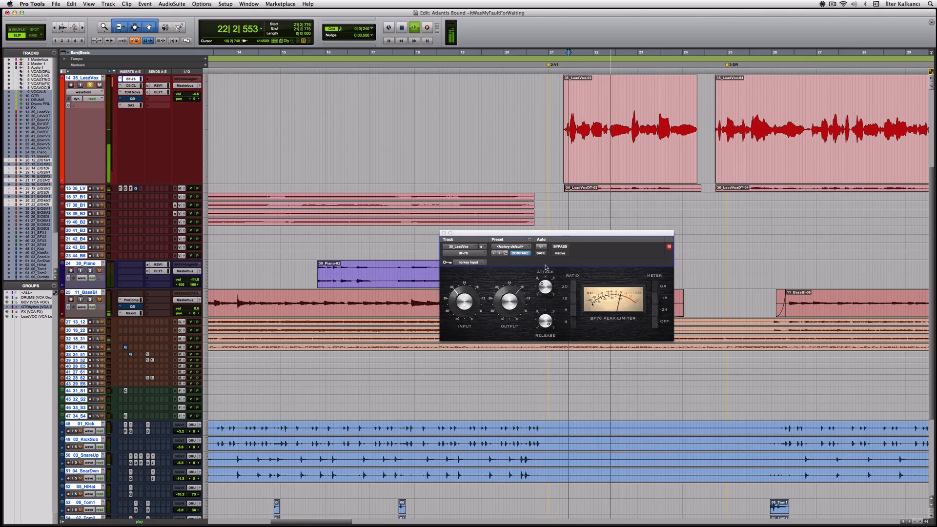
drag(588, 236, 471, 89)
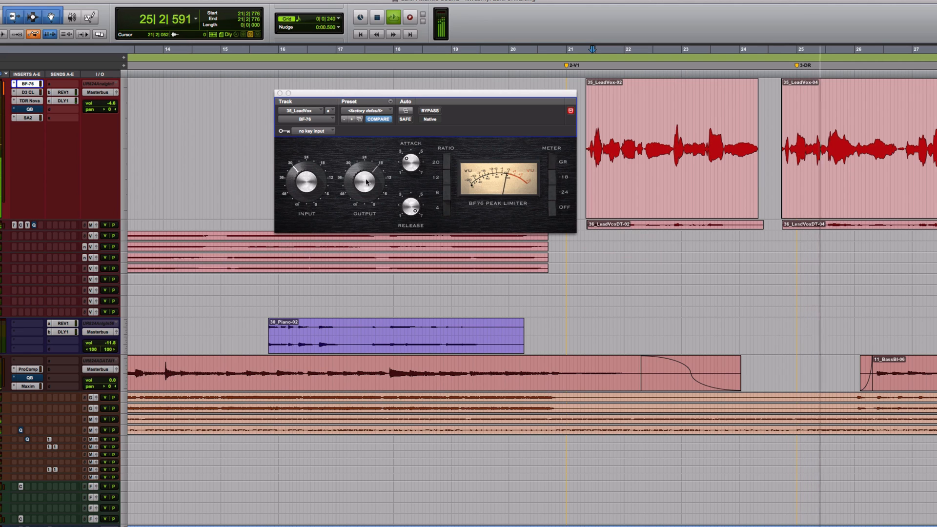
key(space)
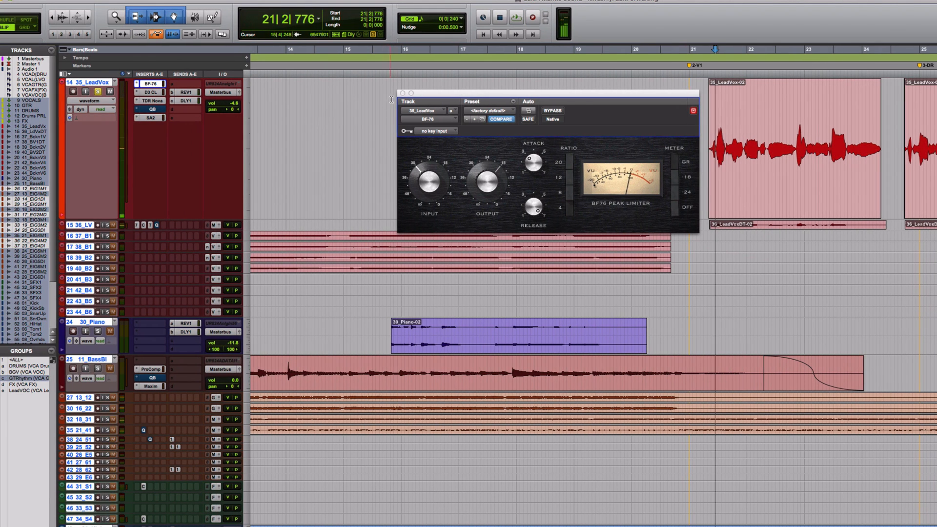
click(402, 93)
Play 35_LeadVox through its D3 CL compressor, then show the TDR Nova insert.
click(146, 94)
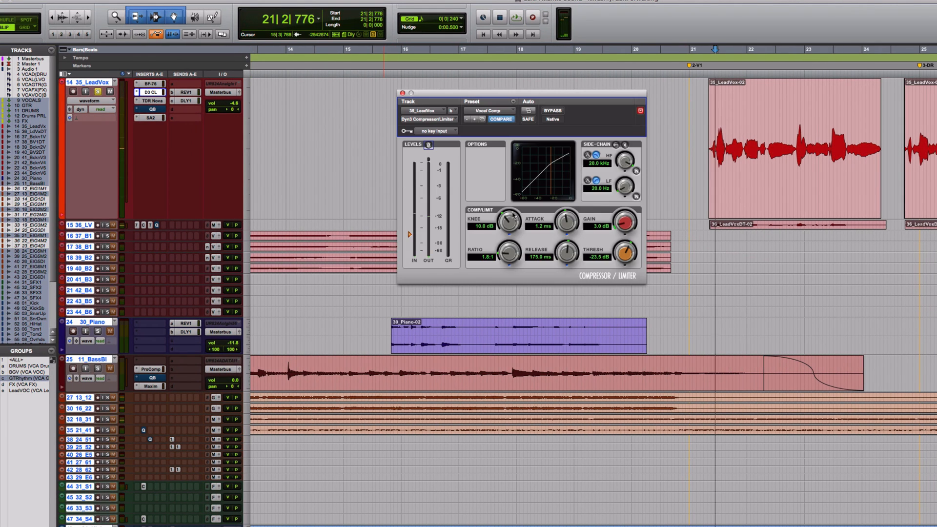
key(space)
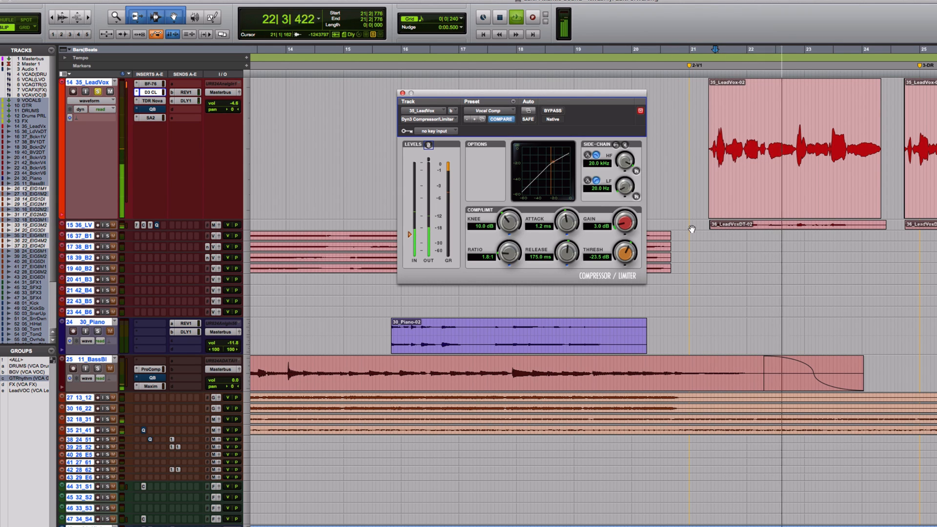
key(space)
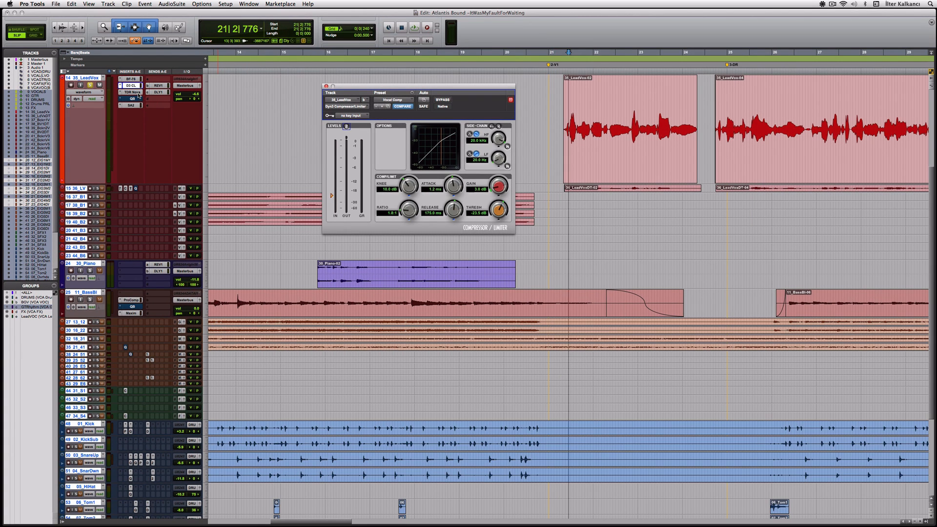
click(137, 93)
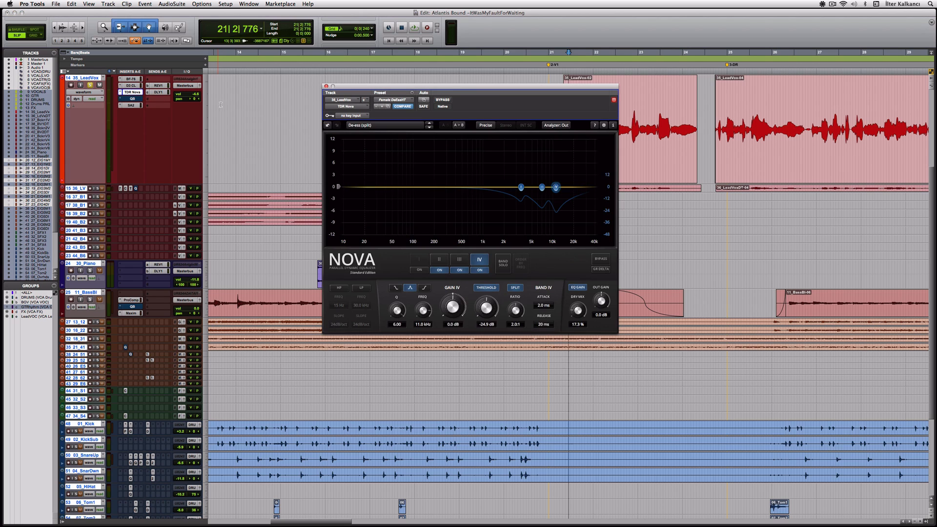
Play the vocal through the repositioned TDR Nova de-esser, then open the 35_LeadVox QB EQ.
drag(468, 91, 409, 82)
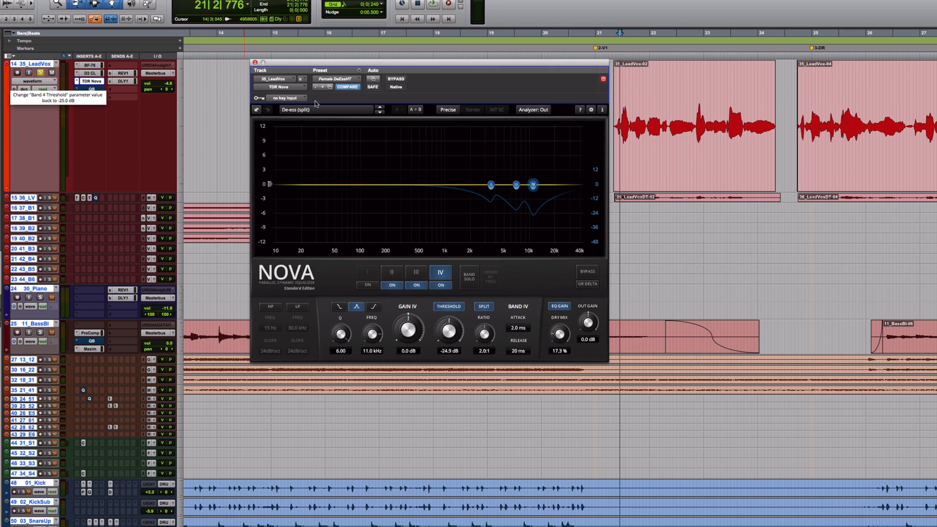
key(space)
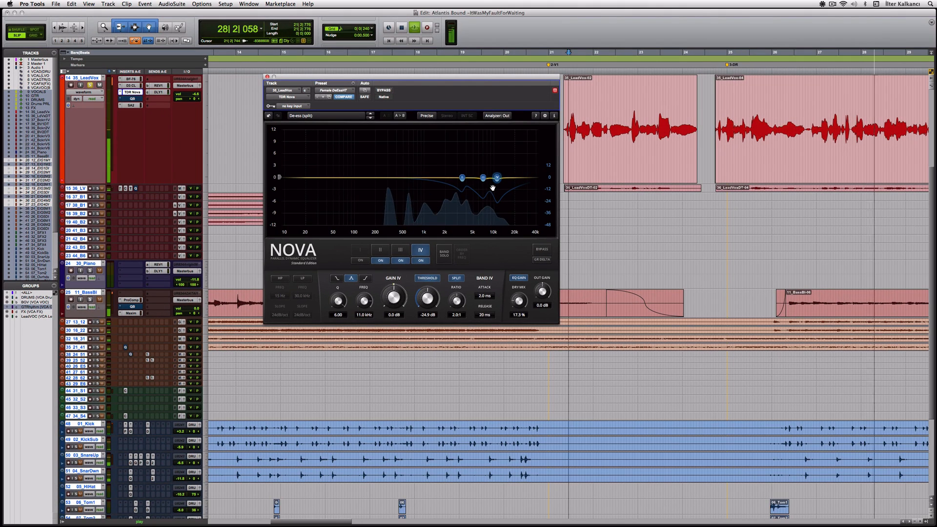
key(space)
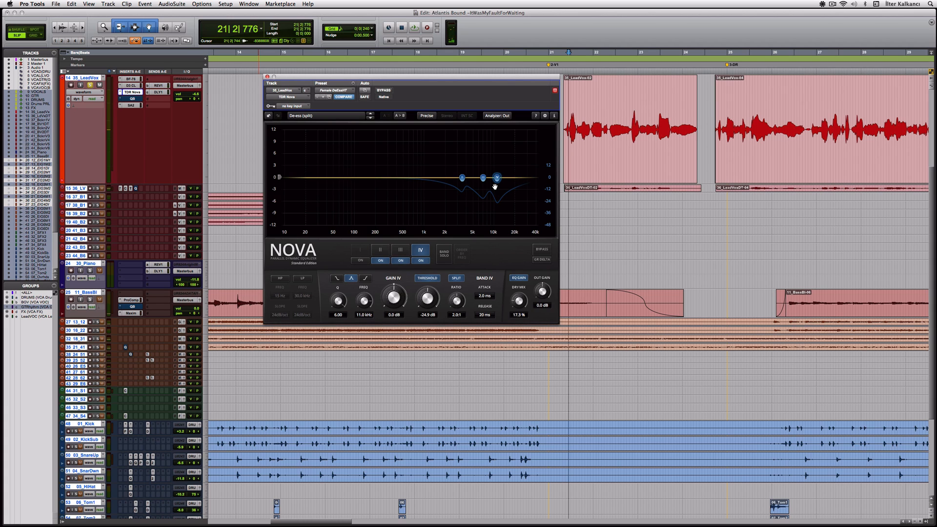
click(132, 98)
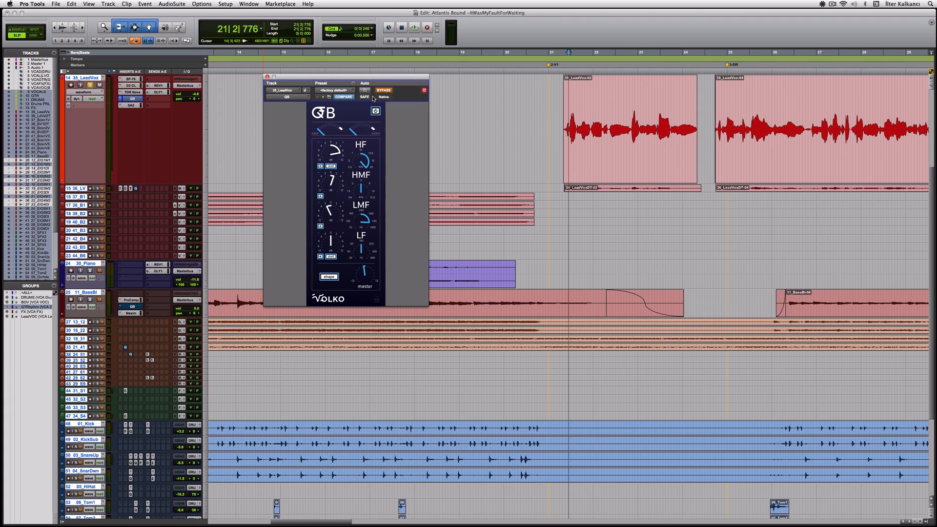
Re-engage the vocal QB EQ and, during playback, set HF gain 11.9 dB and HMF 1.5 dB.
drag(396, 77, 518, 87)
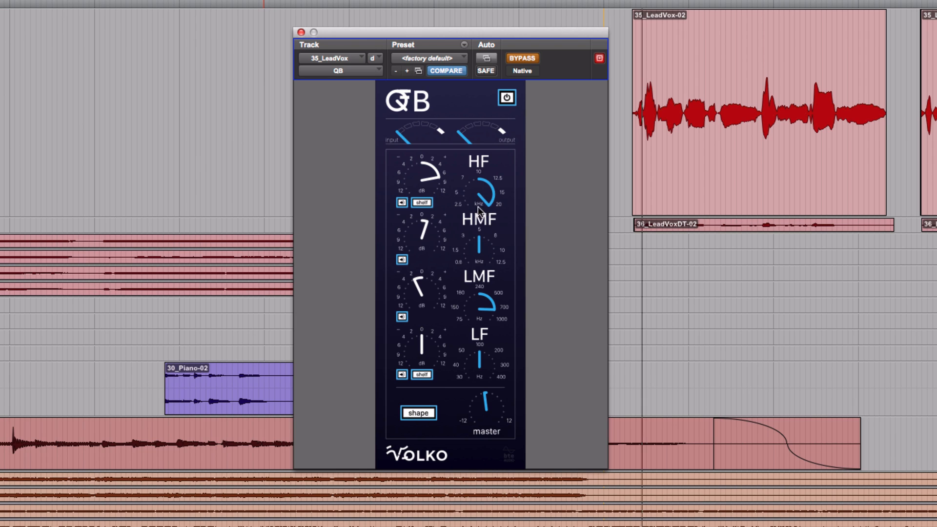
click(525, 60)
key(space)
drag(437, 186, 439, 163)
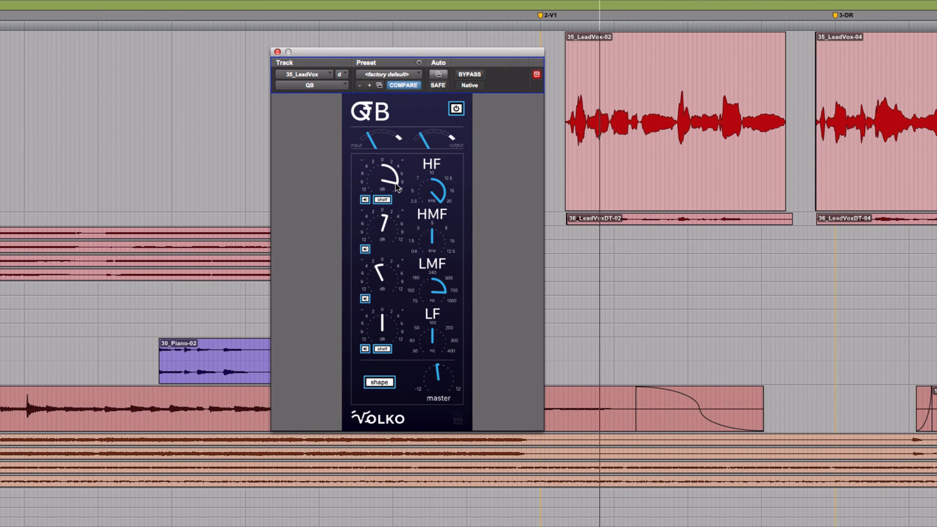
mouse_move(396, 187)
mouse_down()
mouse_move(393, 168)
mouse_move(393, 177)
mouse_up()
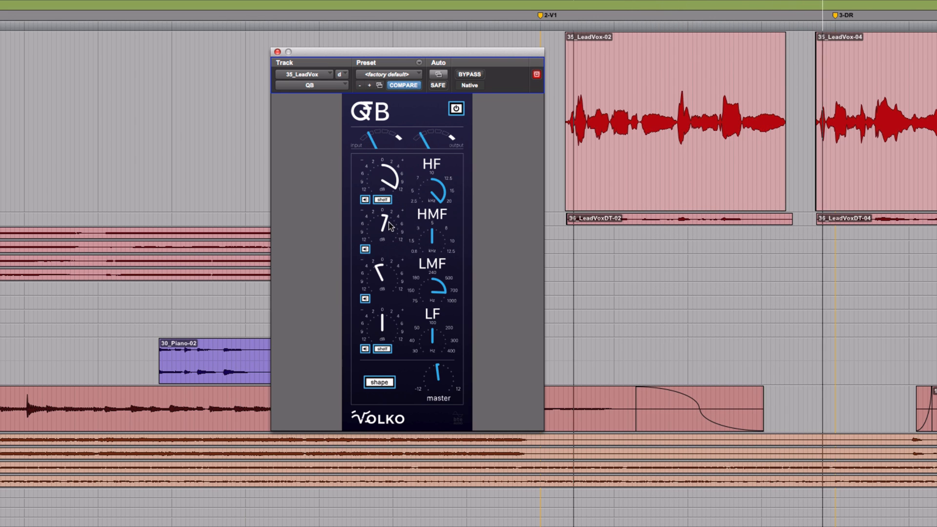
drag(388, 221, 386, 218)
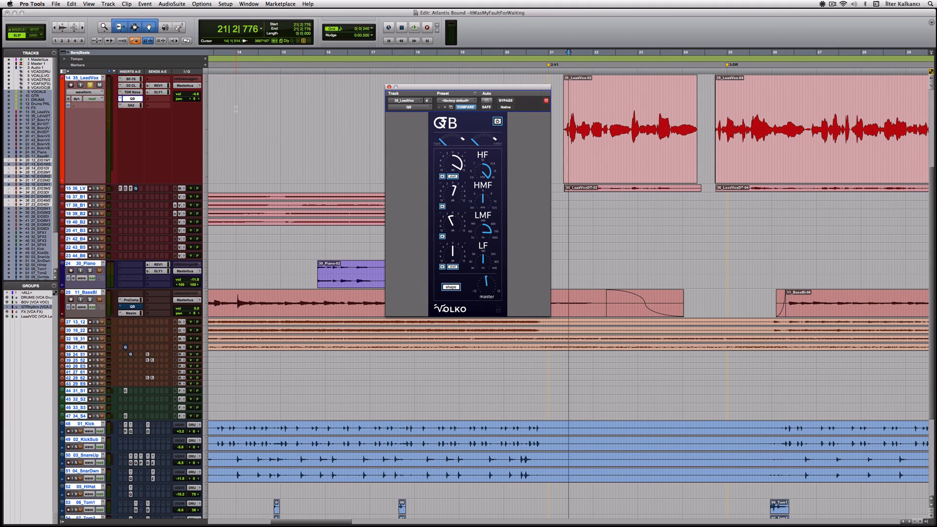
Unsolo the lead vocal at marker 6-V2, then play the chorus from marker 7-CH2 (bar 71).
key(period)
key(6)
key(period)
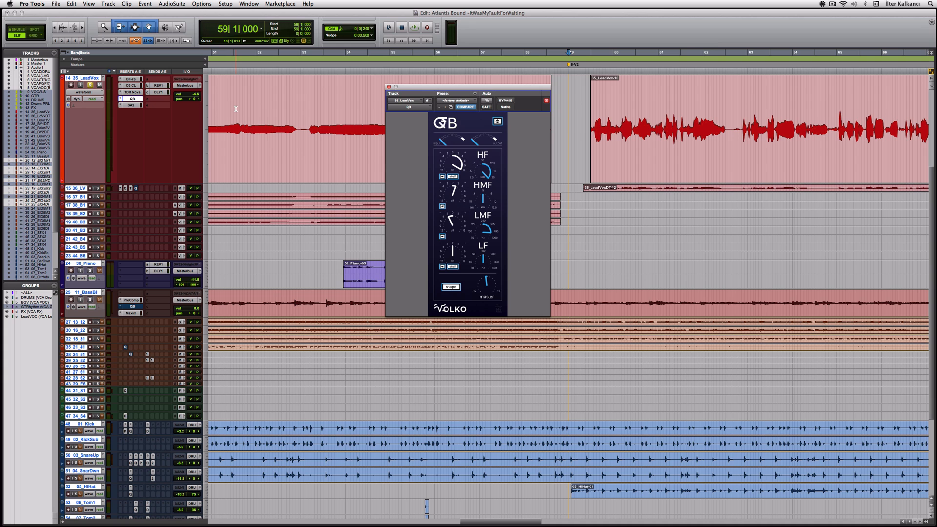
click(90, 86)
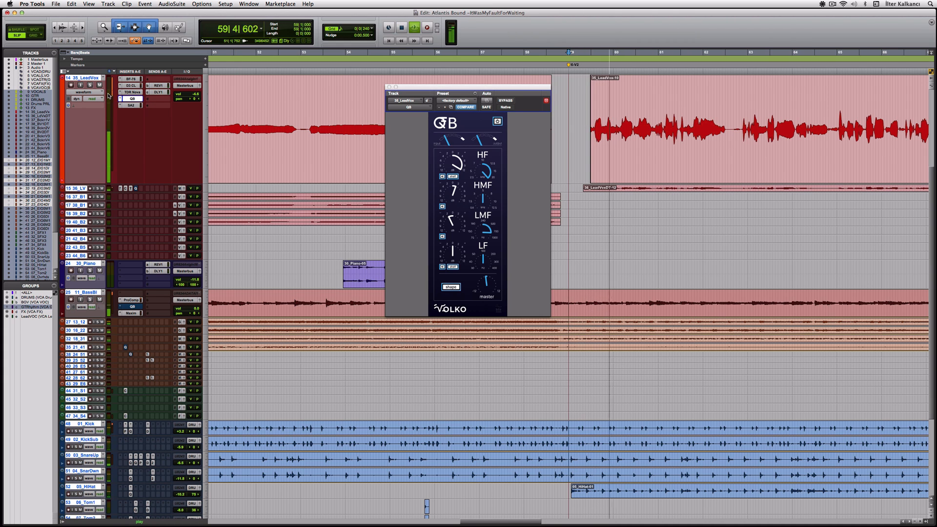
key(period)
key(7)
key(period)
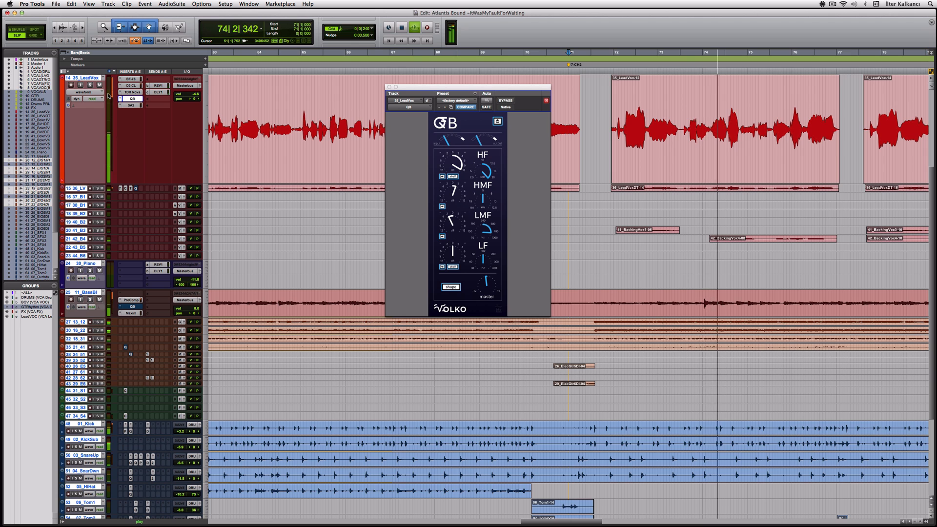
key(space)
scroll(109, 170, up, 5)
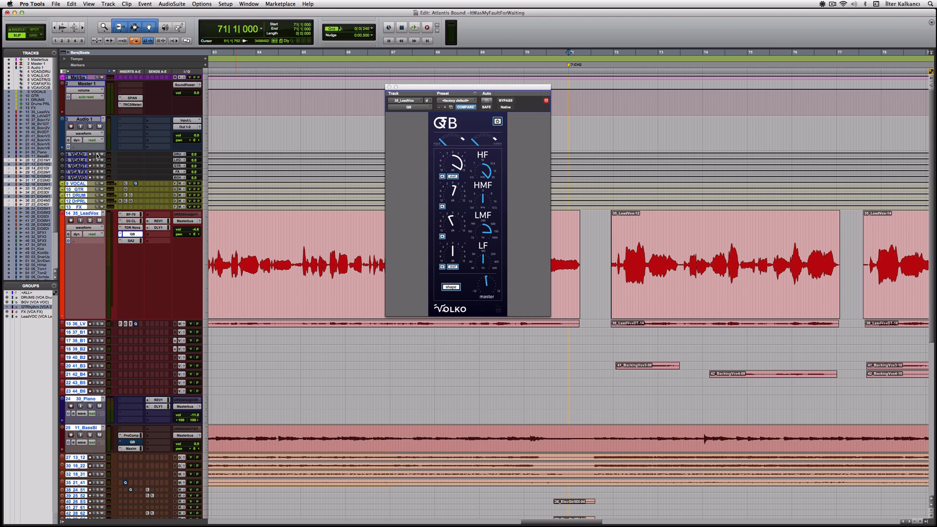
key(space)
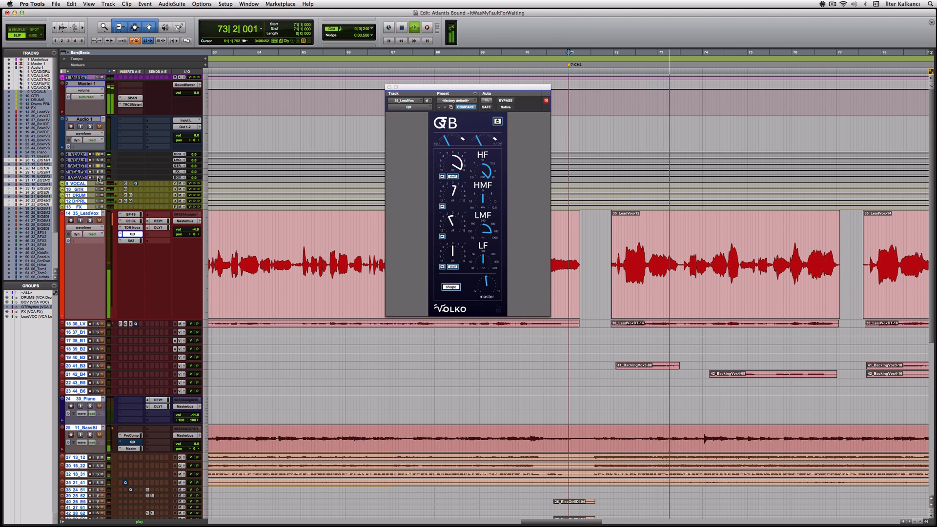
key(space)
Raise the vocal QB LF gain to about +3 dB and lower its master level slightly.
drag(453, 255, 458, 250)
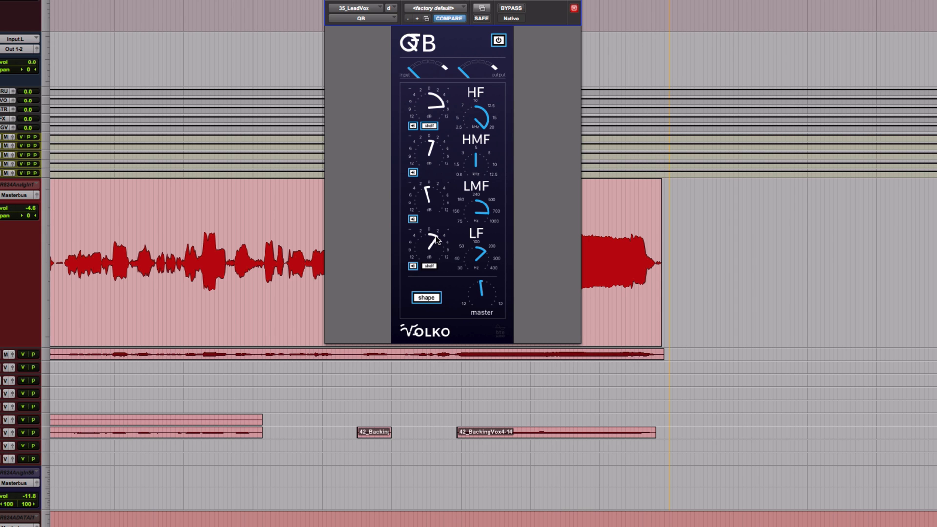
key(space)
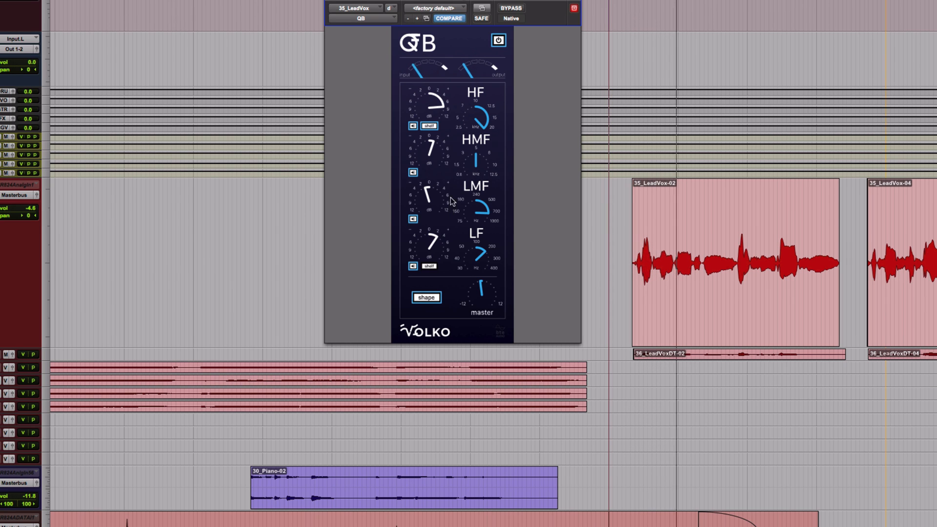
click(512, 9)
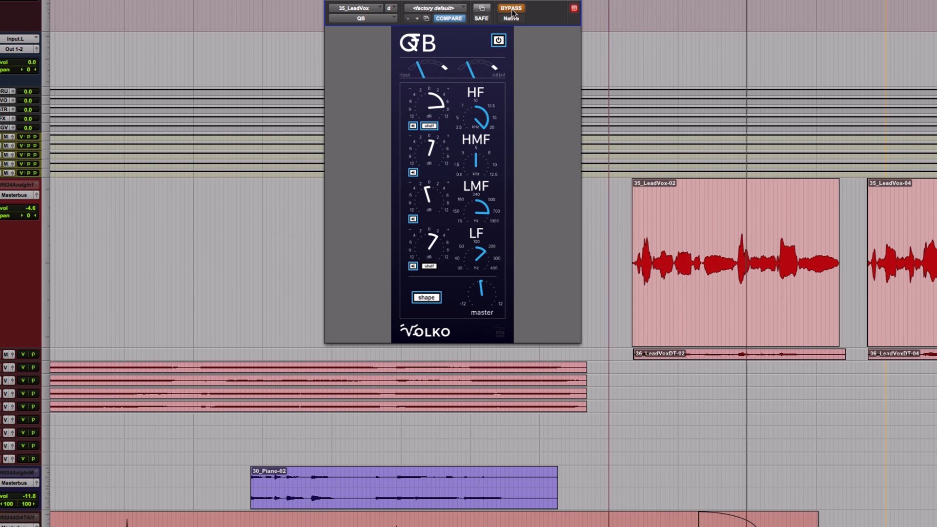
click(512, 10)
drag(480, 292, 479, 296)
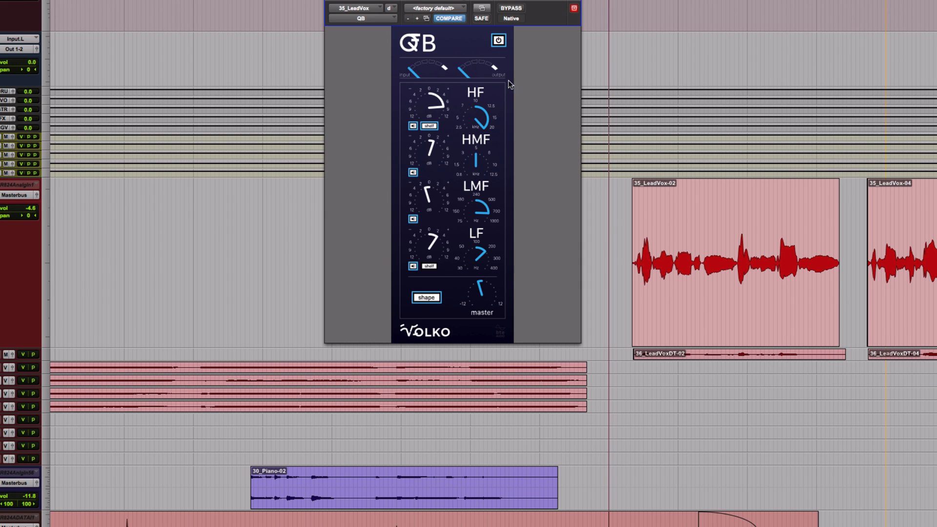
Toggle the QB EQ bypass on and off during playback, leaving it engaged.
click(520, 8)
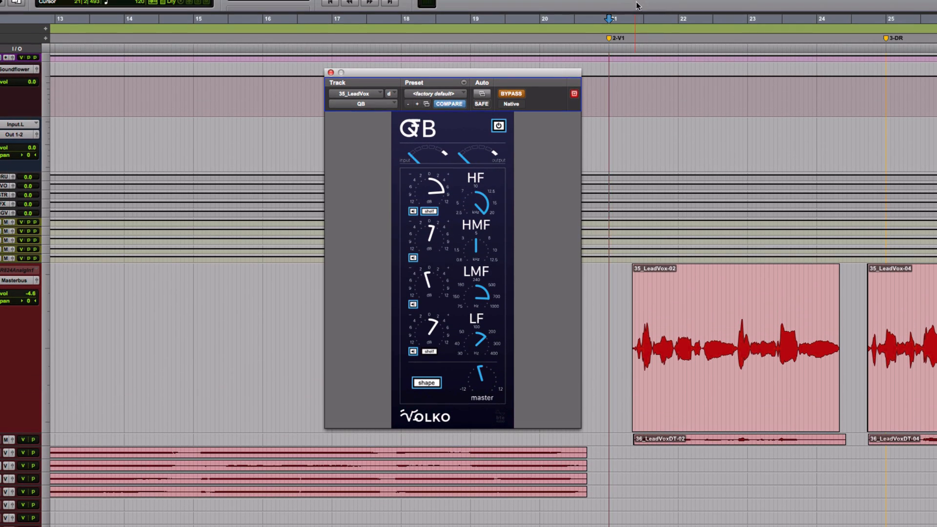
click(636, 9)
key(space)
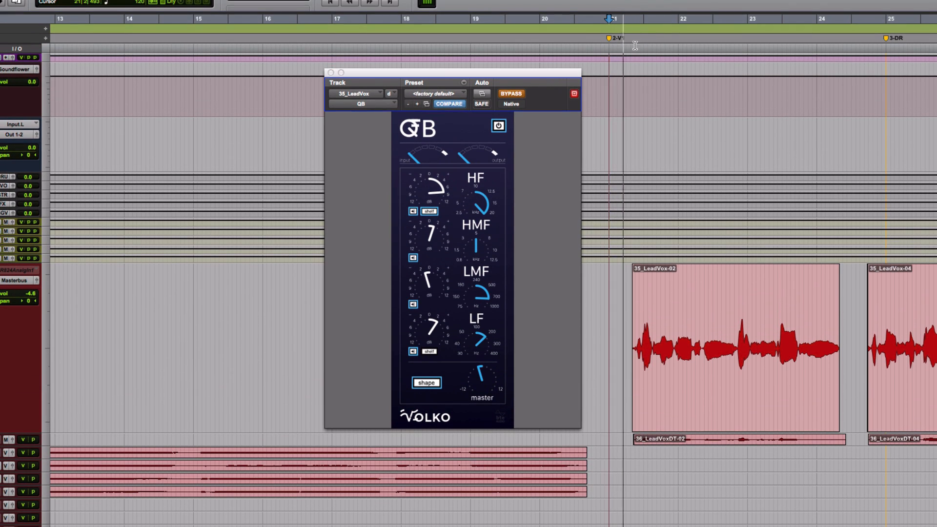
click(511, 94)
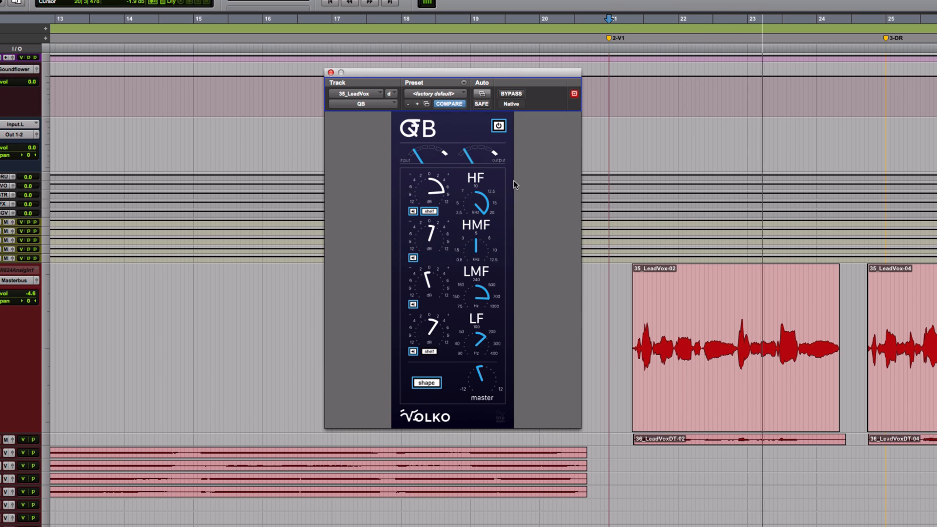
click(517, 92)
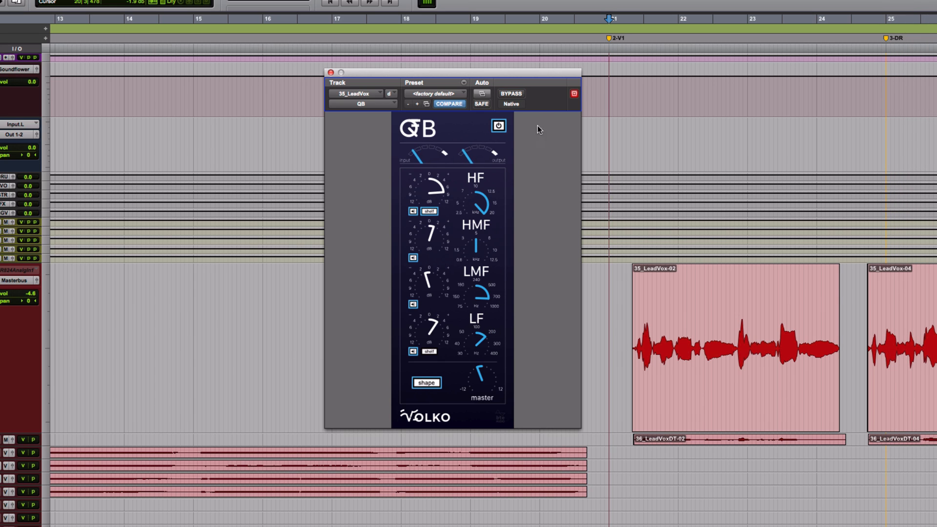
click(519, 93)
click(519, 93)
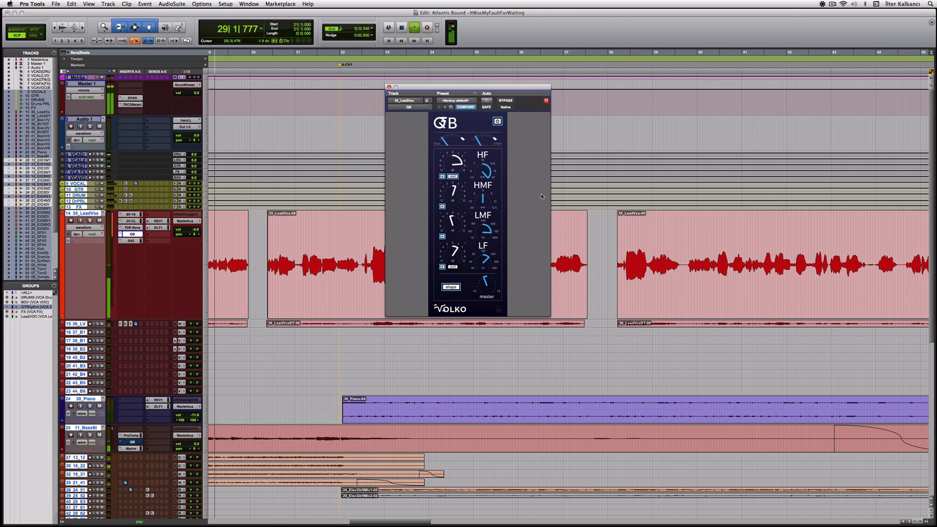
A/B the QB EQ again, play from bar 21, then open the SA2 insert on 35_LeadVox.
click(507, 101)
click(506, 101)
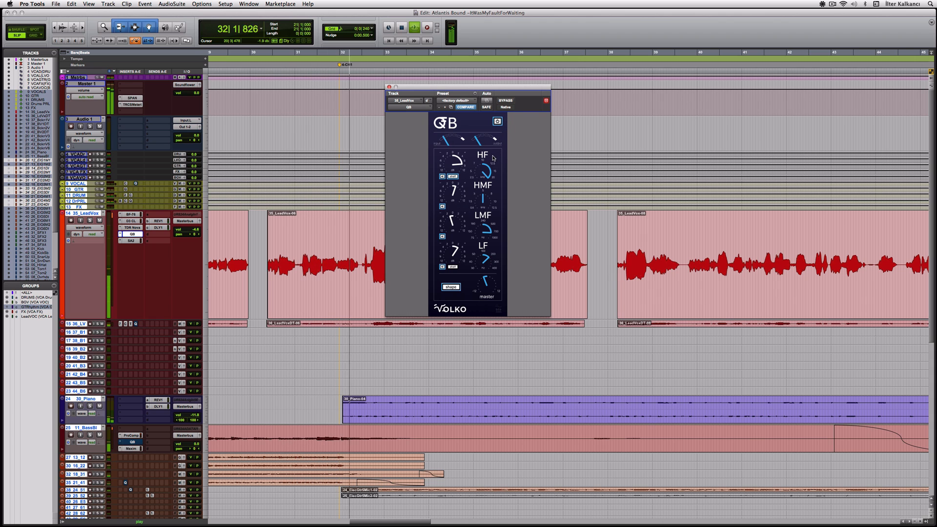
key(space)
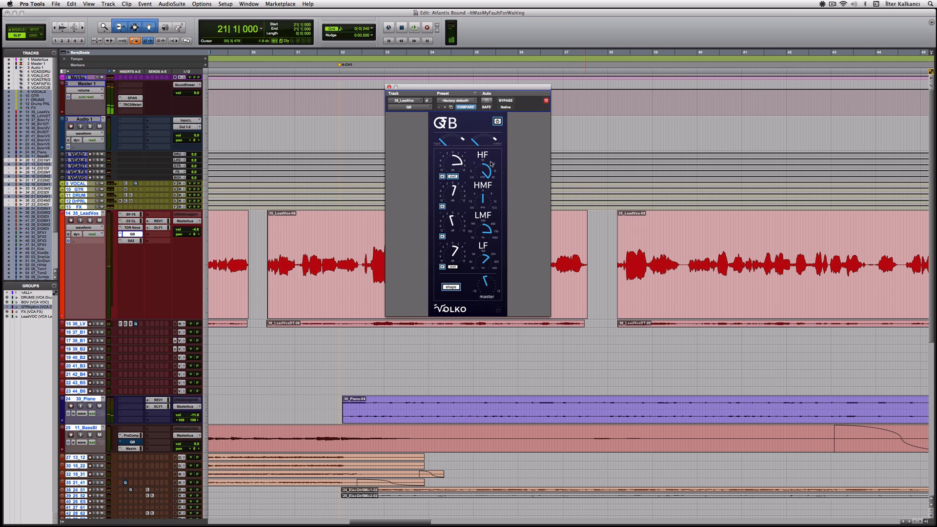
click(141, 234)
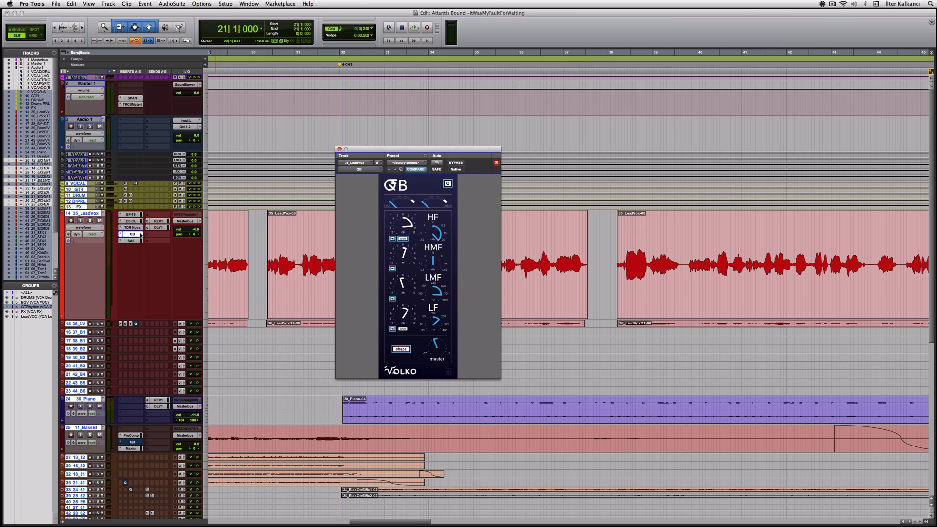
key(space)
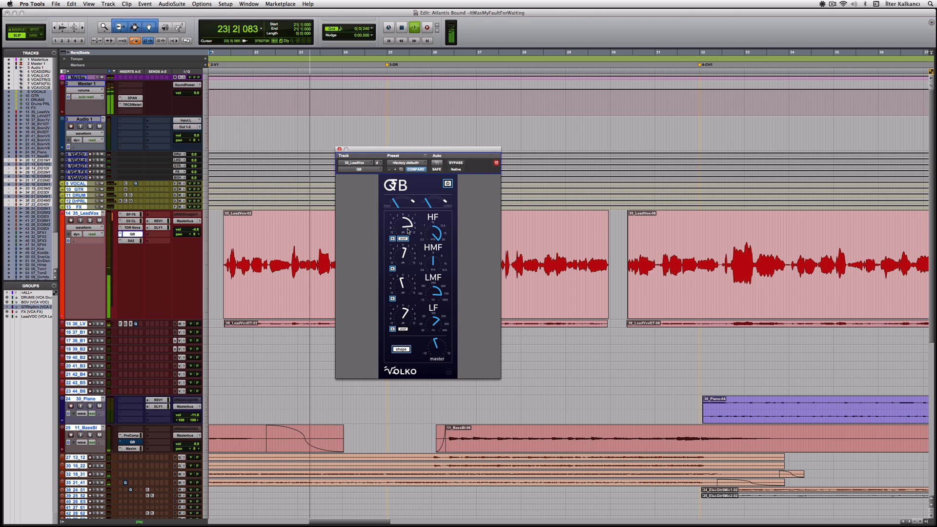
key(space)
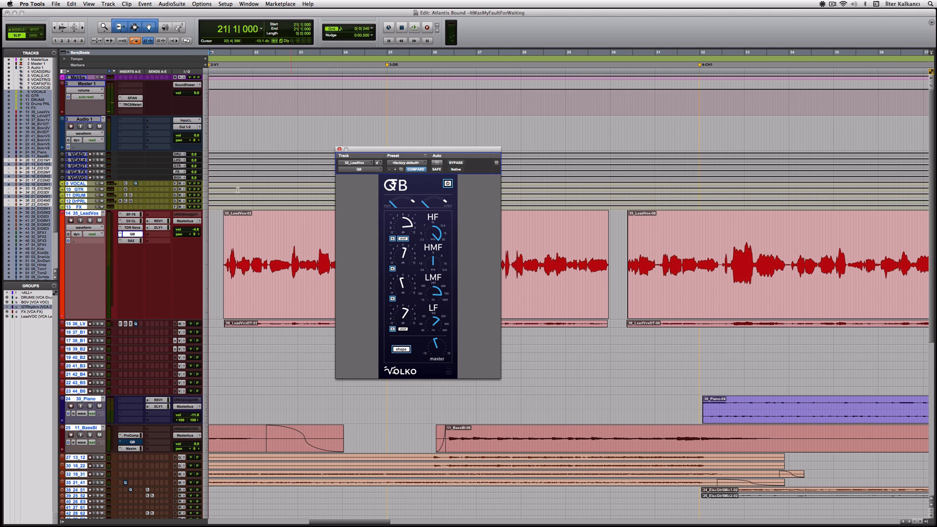
click(135, 241)
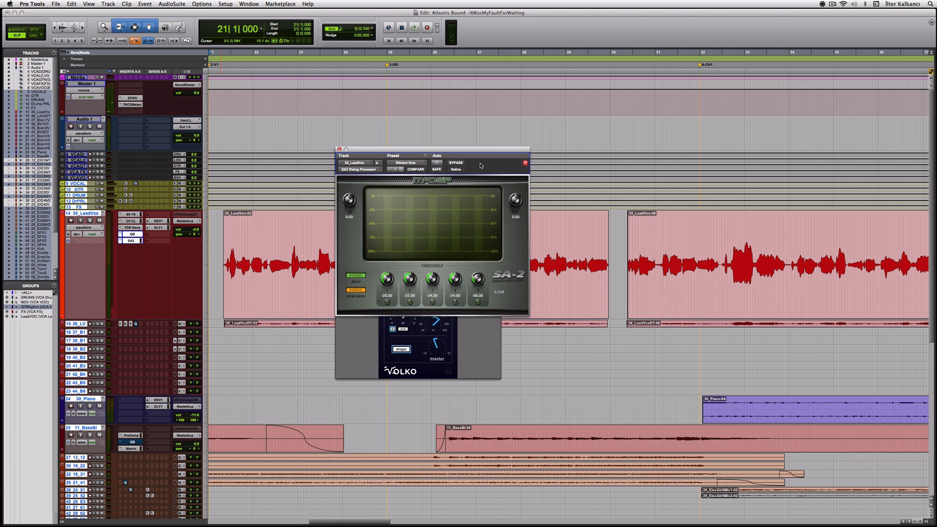
Place the SA-2 window beside the QB EQ and play the vocal with SA-2 bypassed.
drag(461, 153, 631, 165)
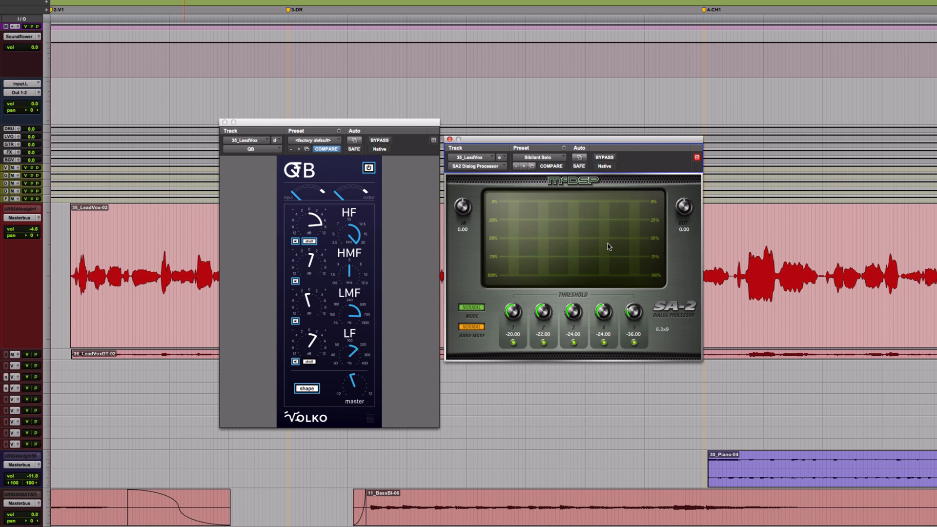
key(space)
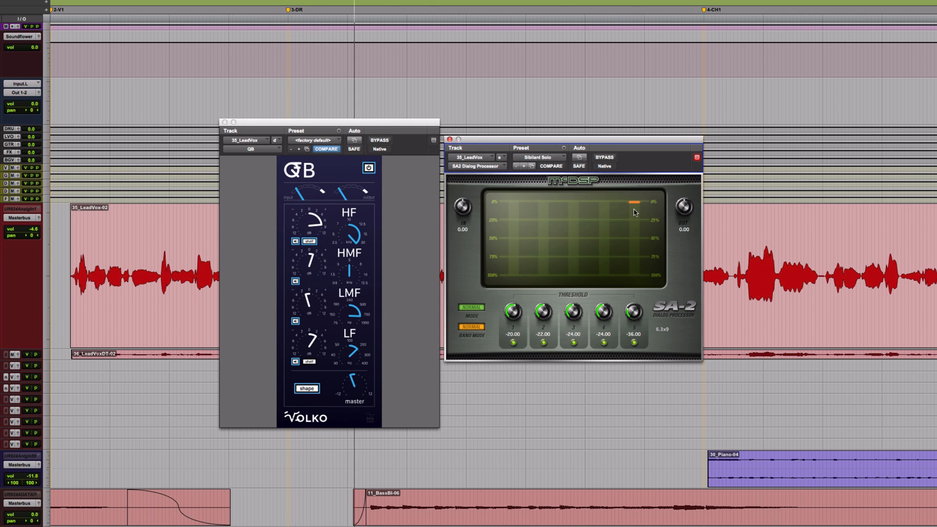
click(605, 157)
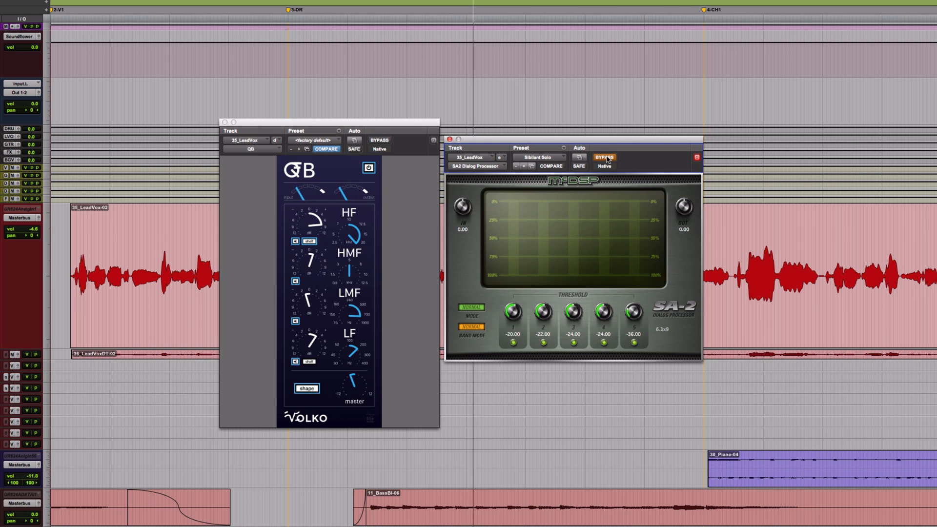
key(space)
Replay from bar 27 and re-engage both the SA-2 de-esser and the QB EQ.
click(434, 4)
key(space)
key(space)
key(space)
key(space)
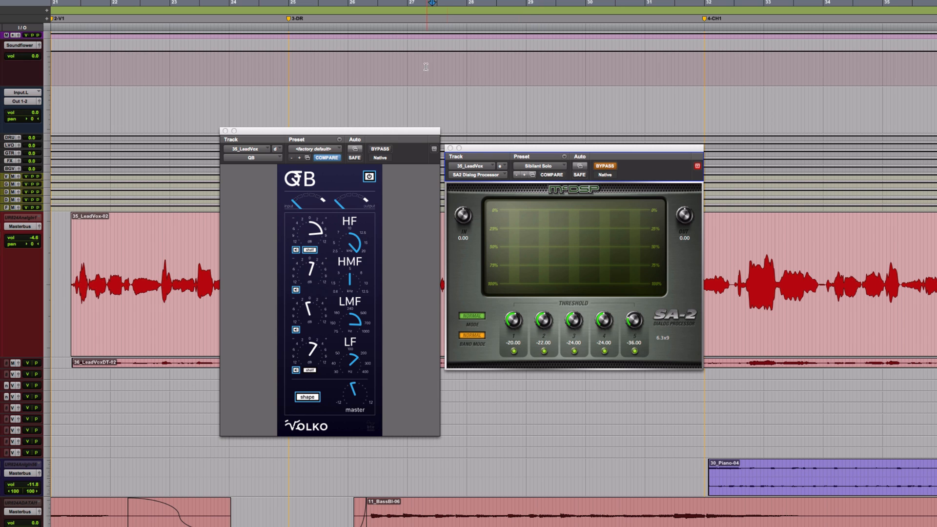
click(407, 5)
key(space)
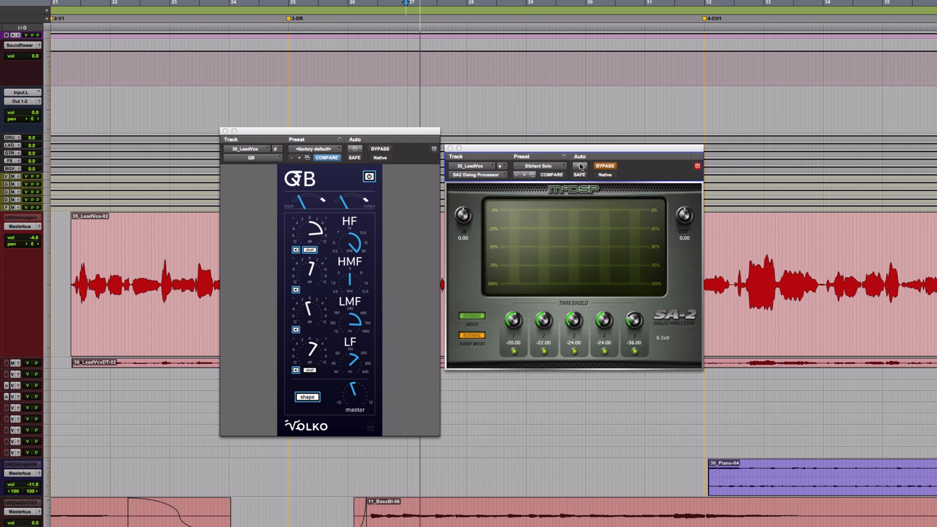
click(605, 166)
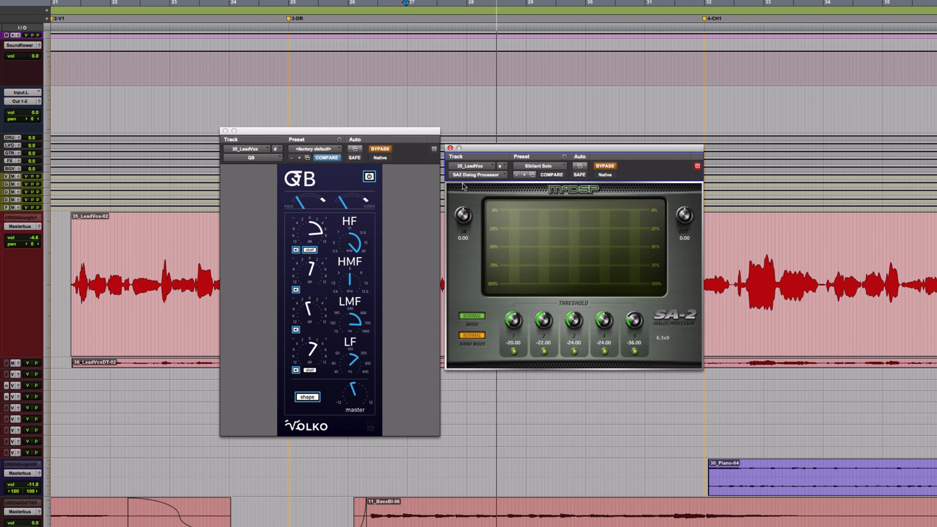
click(380, 149)
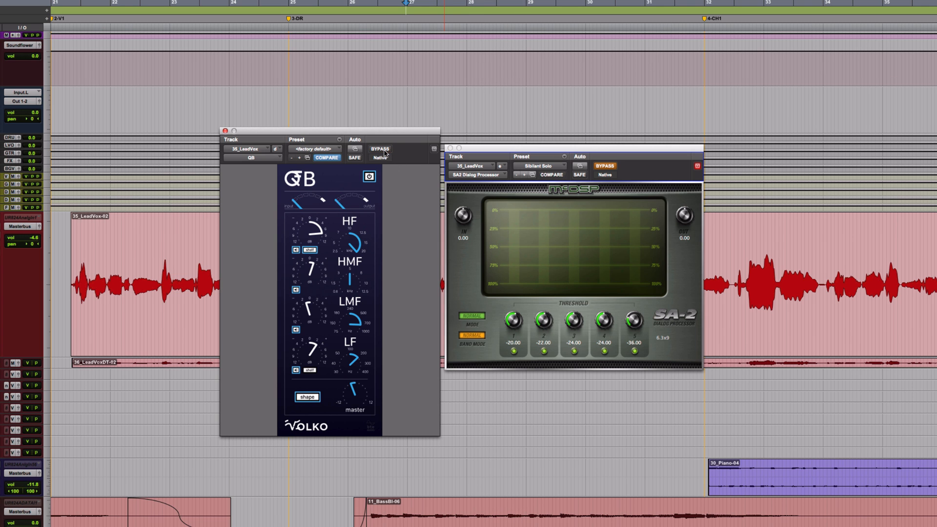
click(605, 166)
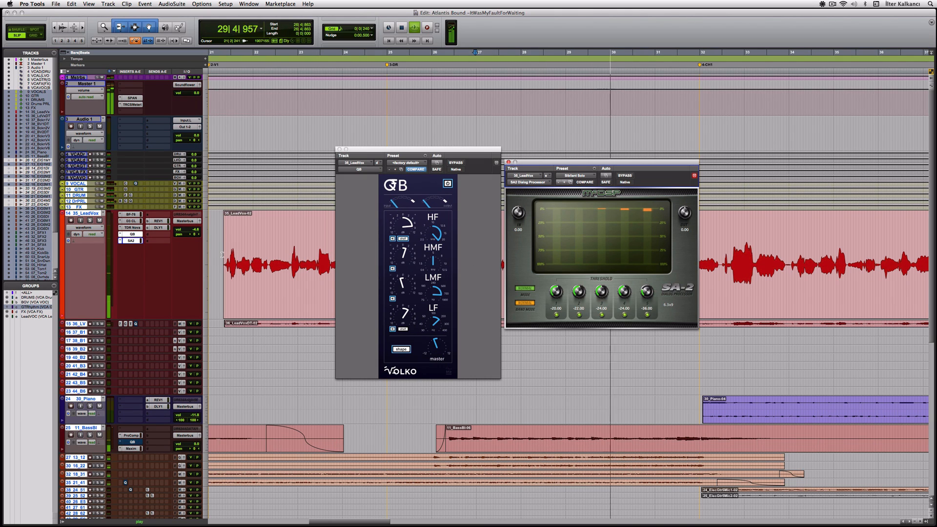
Stop playback and set the lead vocal QB EQ's LMF gain to -1.7 dB.
key(space)
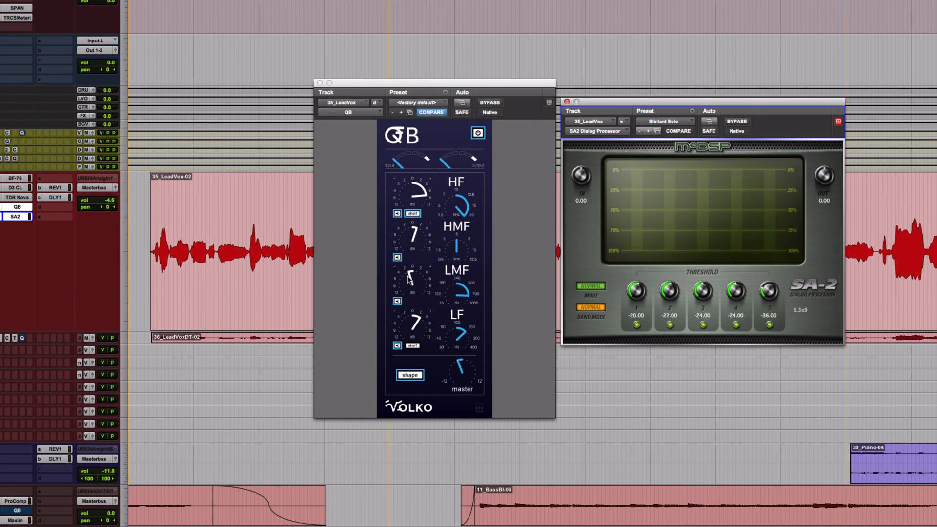
click(409, 278)
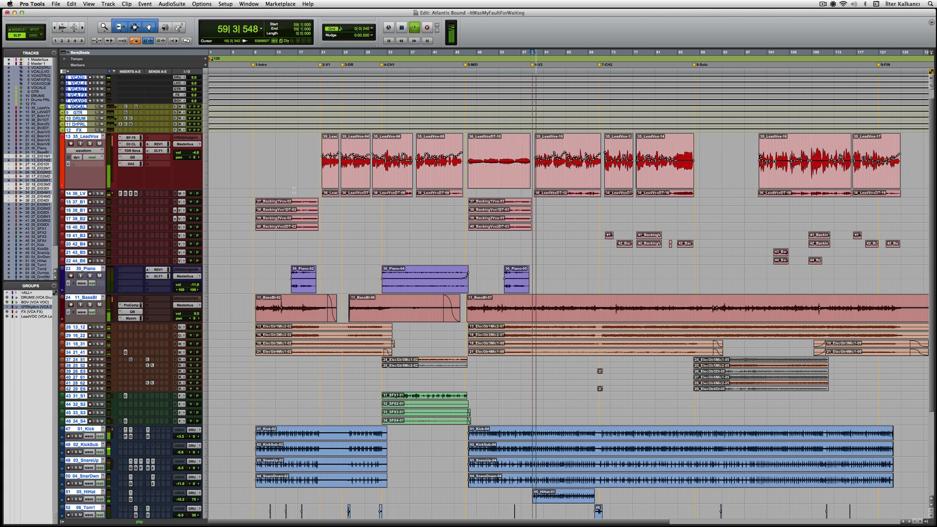
Show the Mix window and make changes apply to the <ALL> group.
key(super+equal)
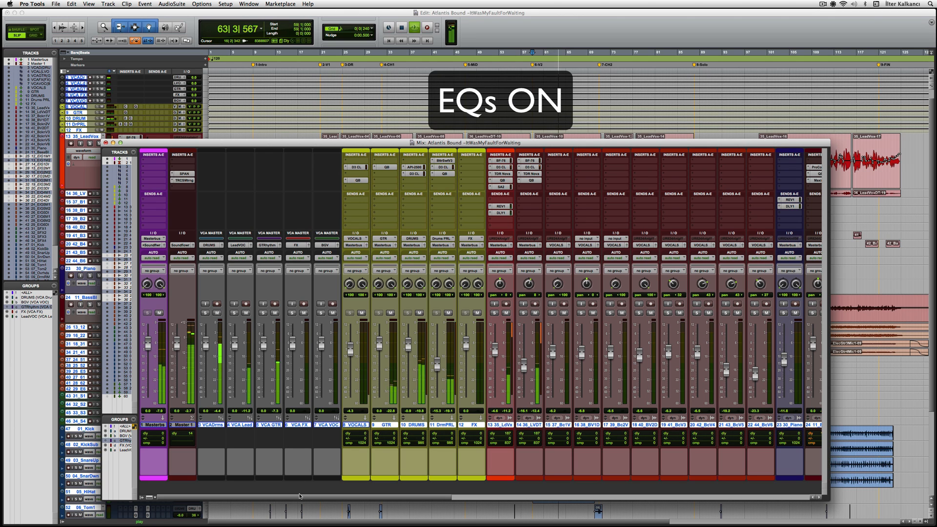
drag(299, 500, 386, 506)
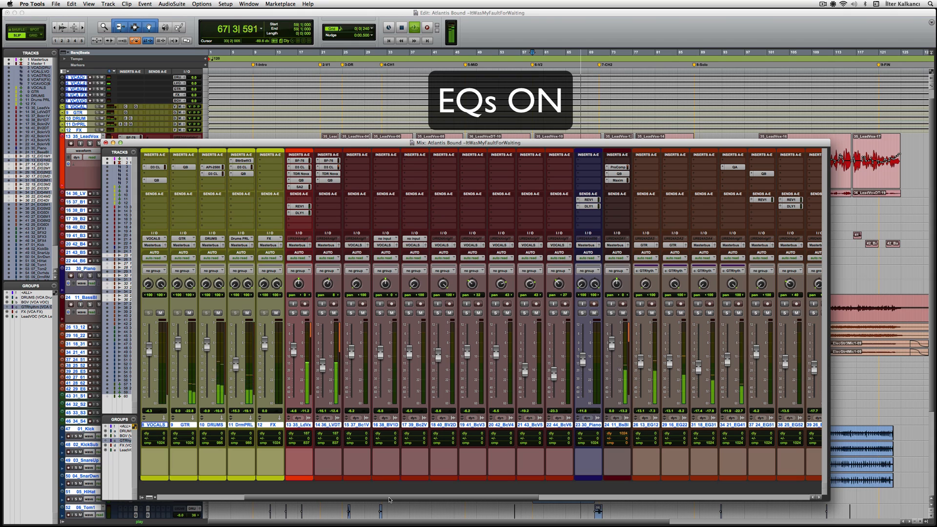
click(126, 427)
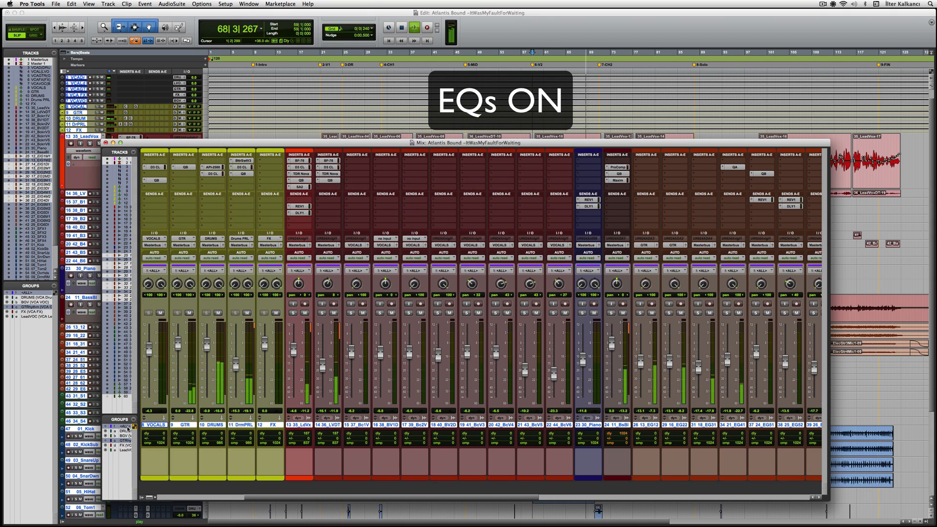
Toggle EQ bypass on every track repeatedly to A/B the mix, leaving EQs bypassed.
key(super+shift+4)
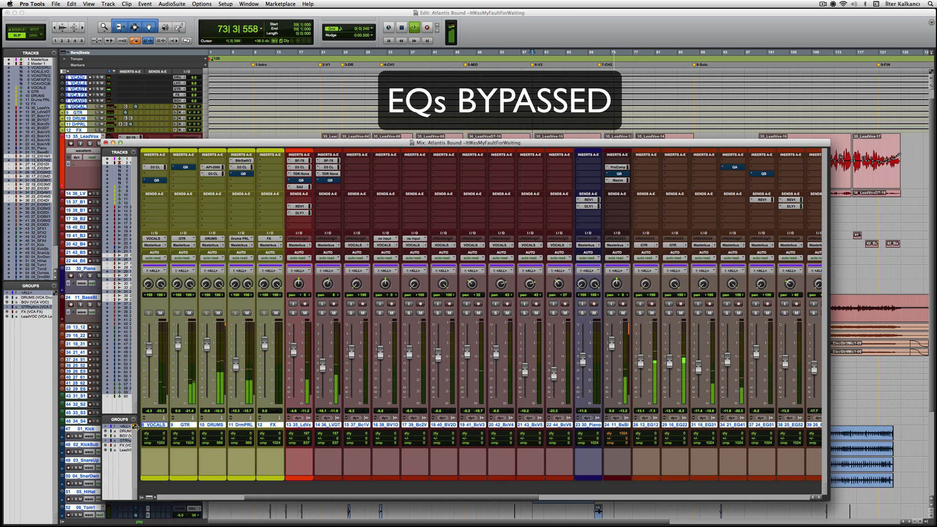
key(shift+e)
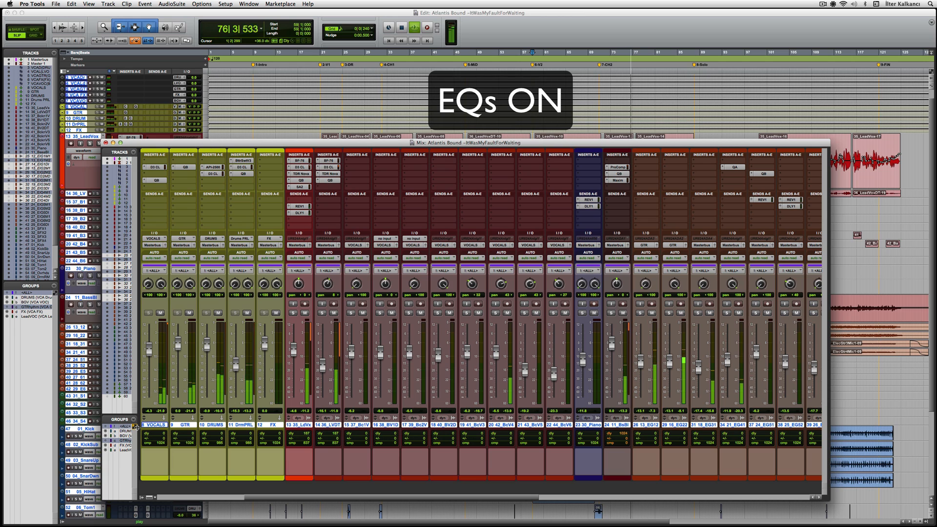
key(shift+e)
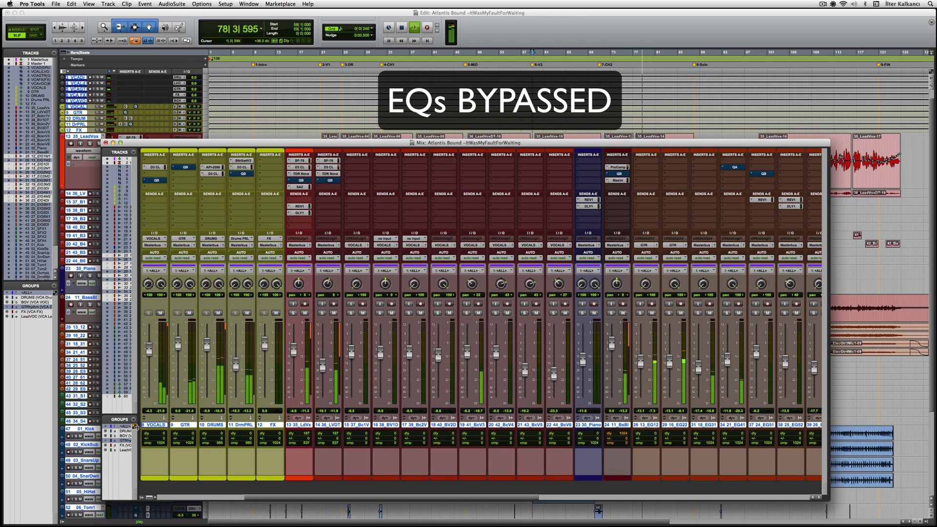
key(shift+e)
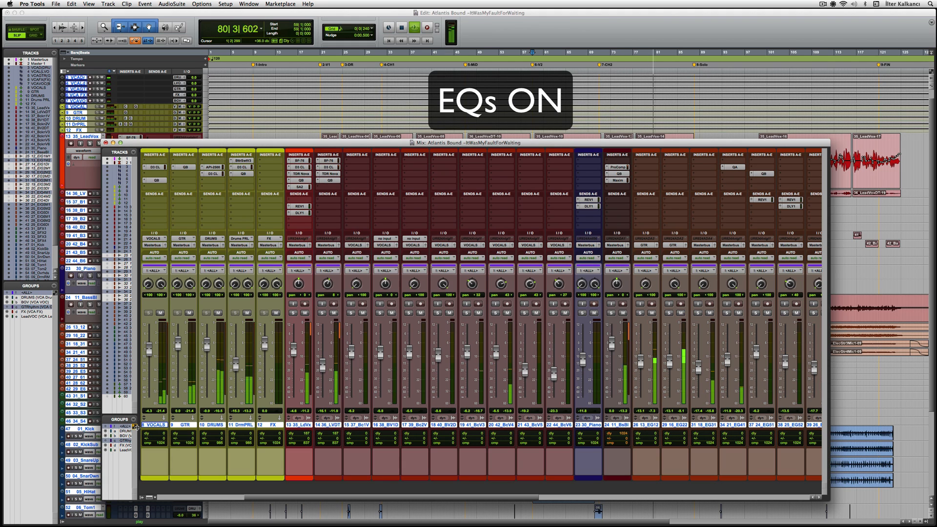
key(shift+e)
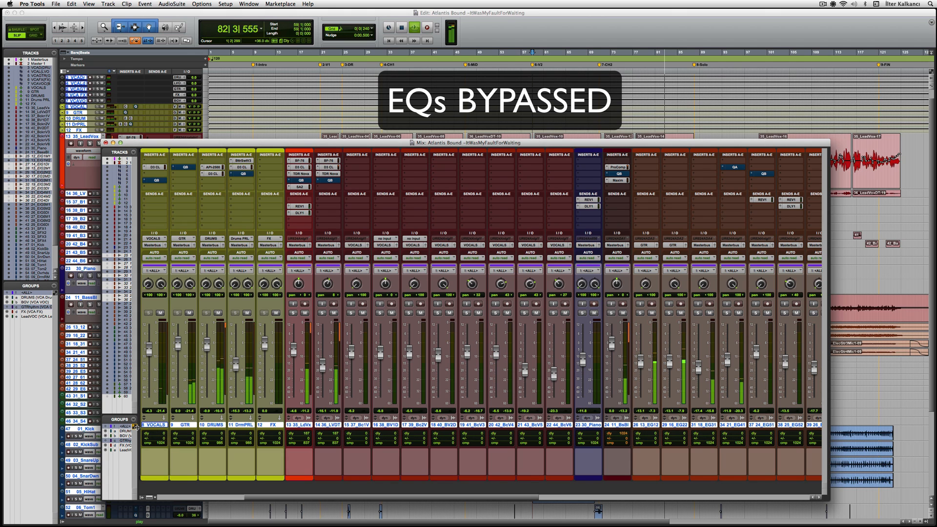